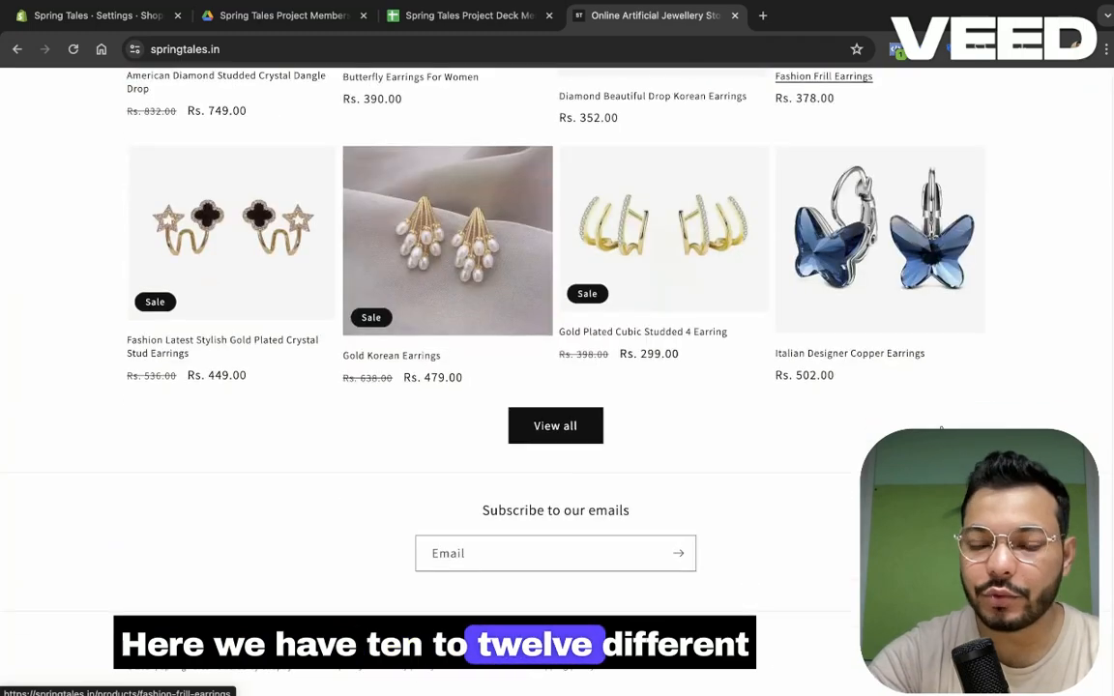
Search Google for "buy jewellery online" in a new tab to view the sponsored product listings.
scroll(941, 429, "up", 3)
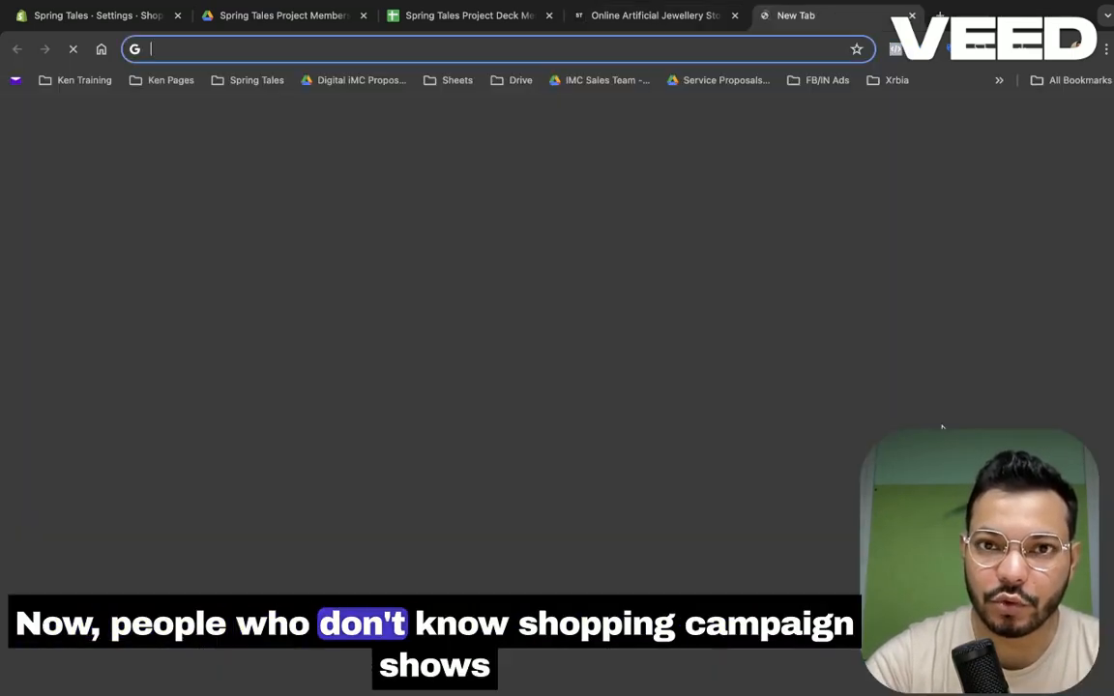
key("ctrl+t")
type("busy")
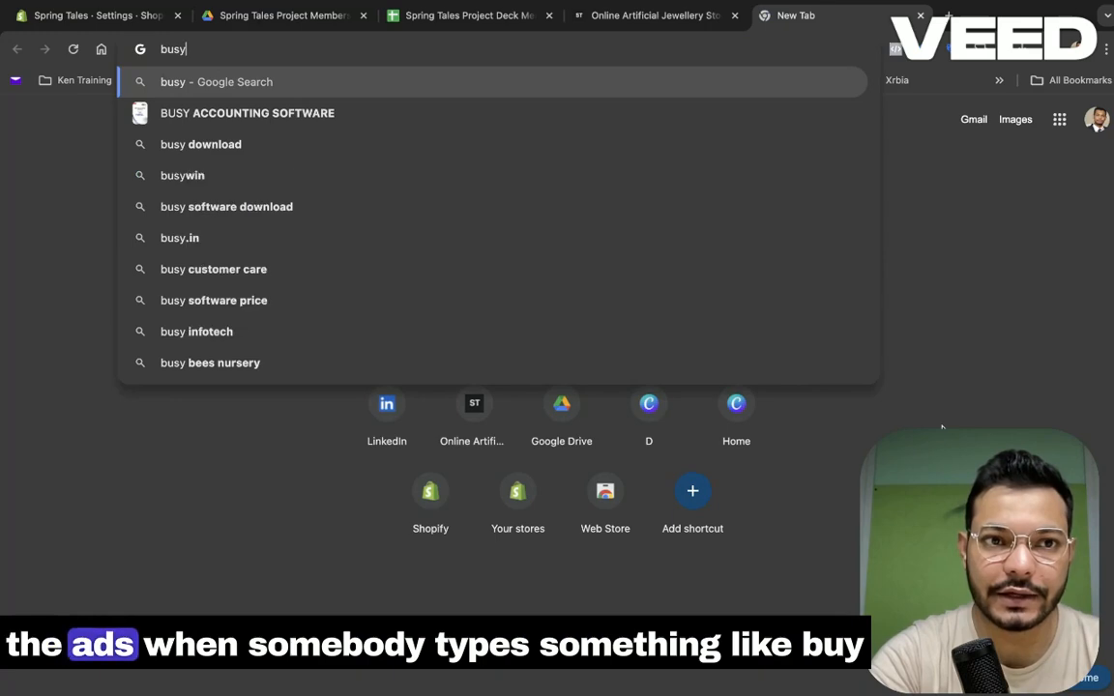
key("BackSpace")
key("BackSpace")
type("y s")
key("BackSpace")
type("jewe")
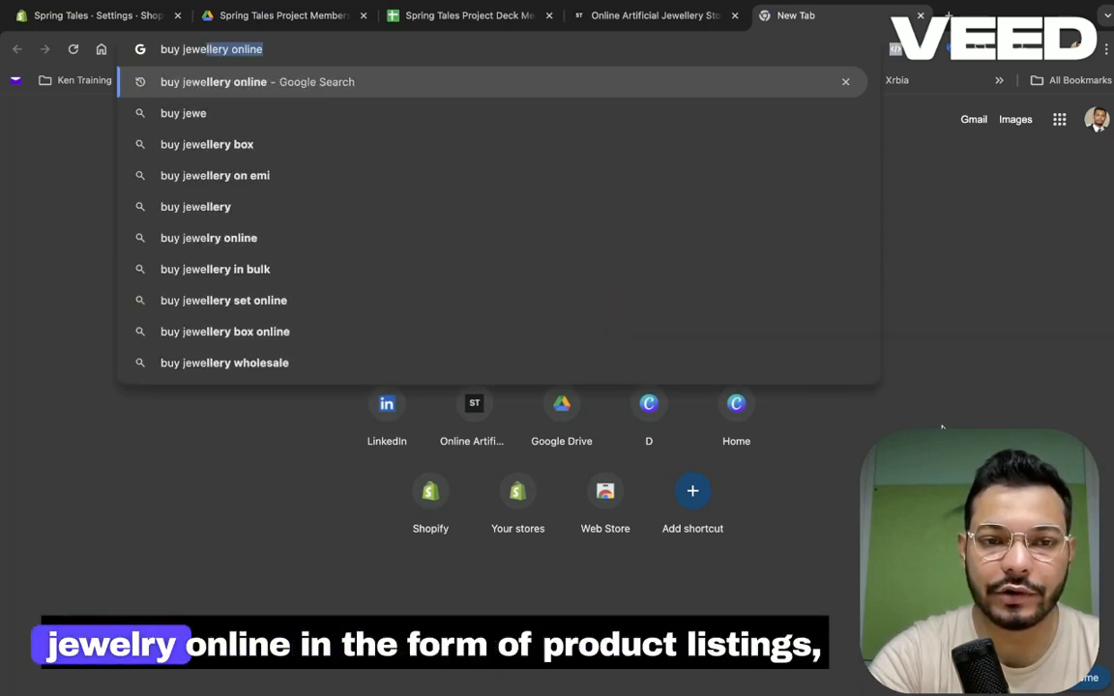
key("Return")
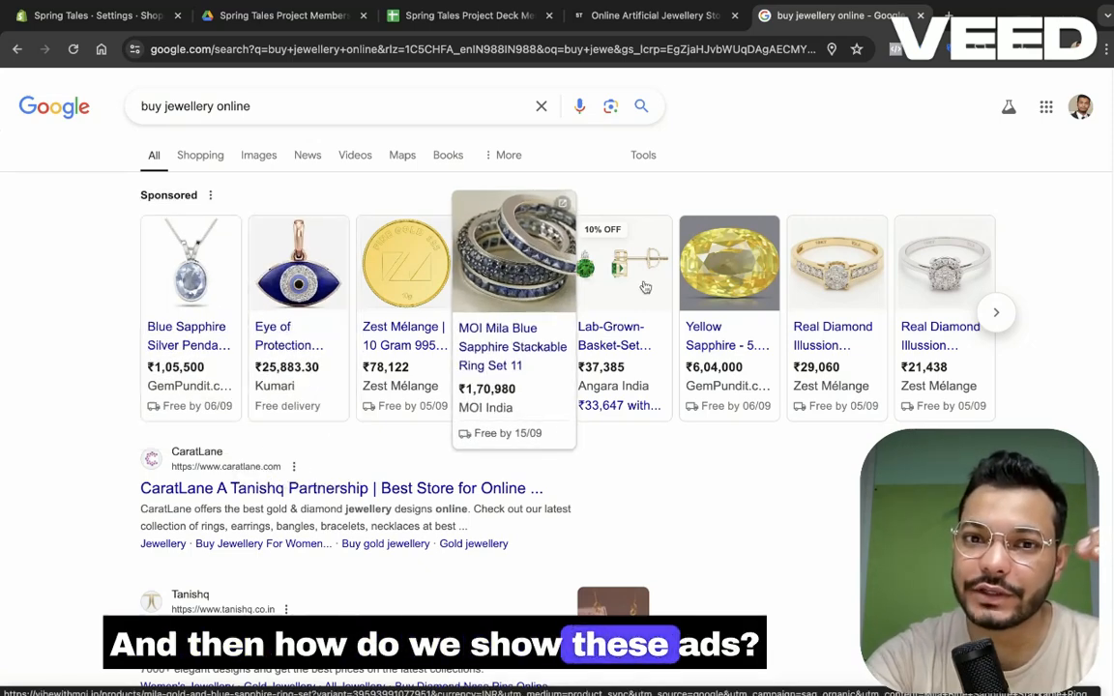
Switch to the Spring Tales project sheet and select the Launch Shopping Campaign topic under Google Shoppings.
left_click(462, 16)
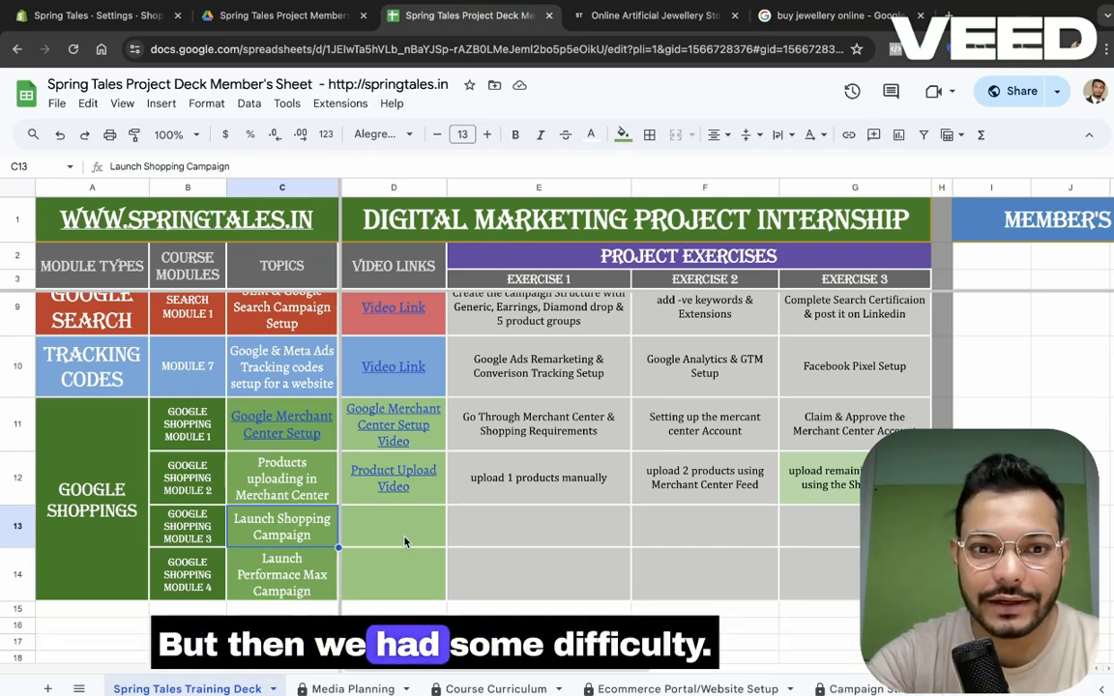
left_click(407, 543)
key("Left")
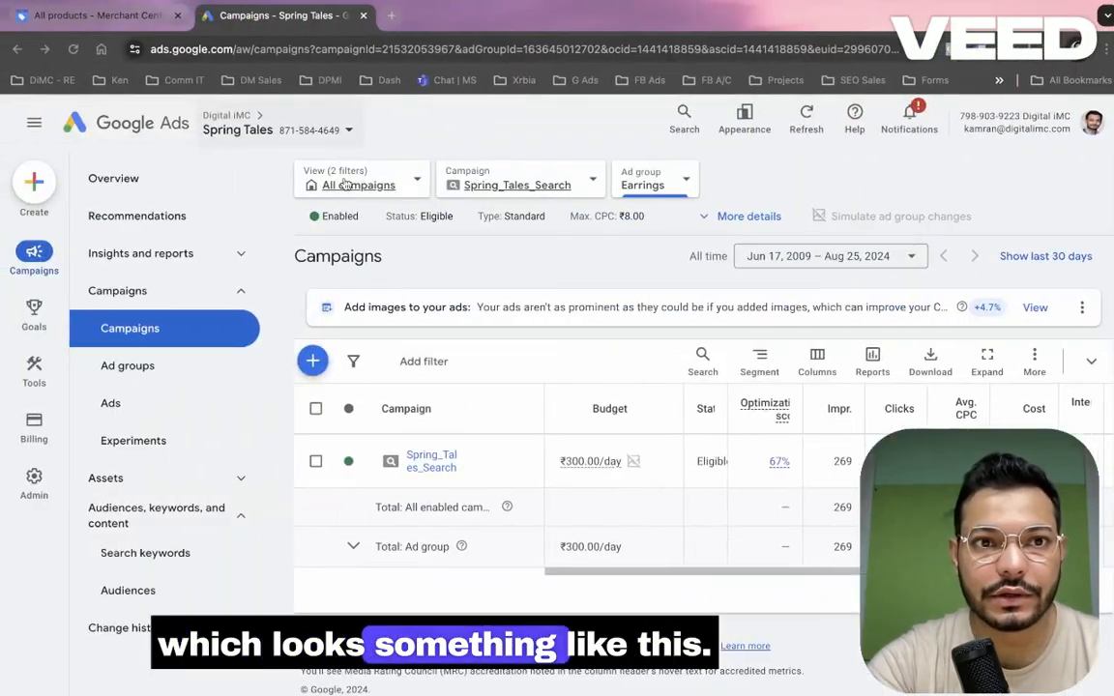
Switch to Google Merchant Center, check the item diagnostics and view the program and status columns for all products.
left_click(155, 17)
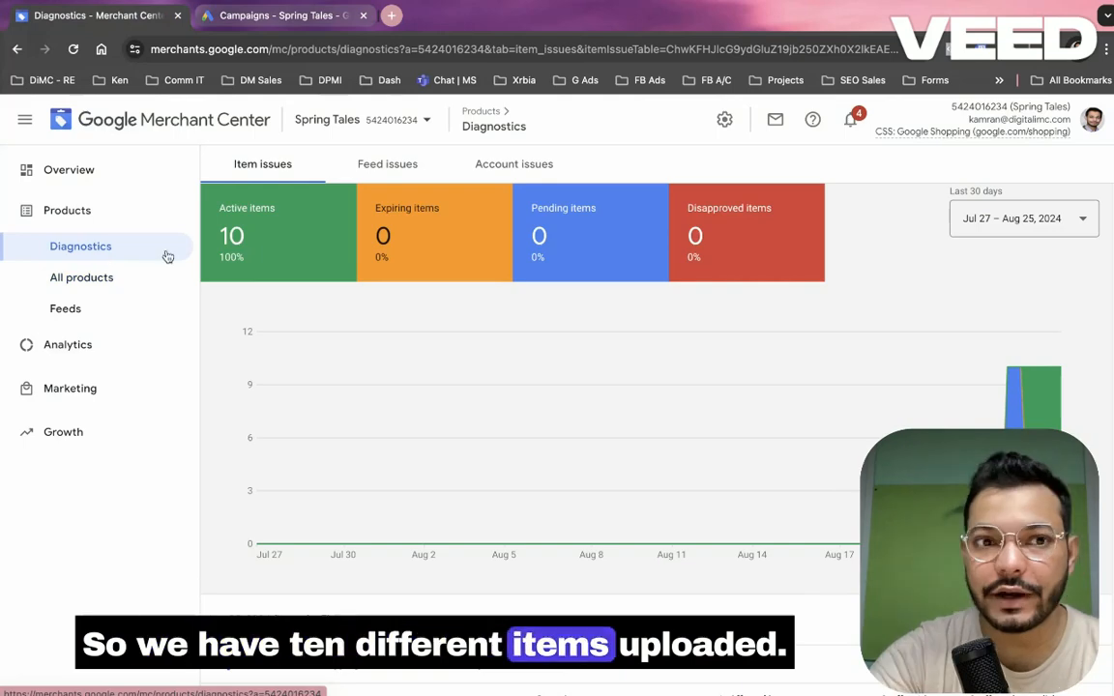
mouse_move(245, 235)
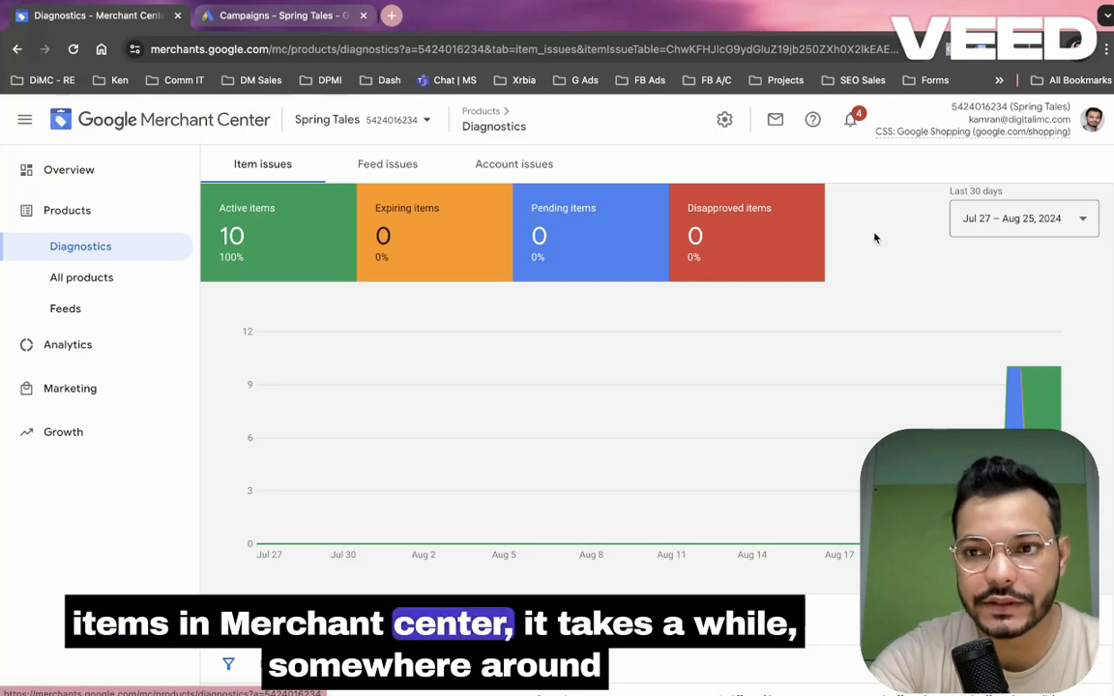
left_click(133, 279)
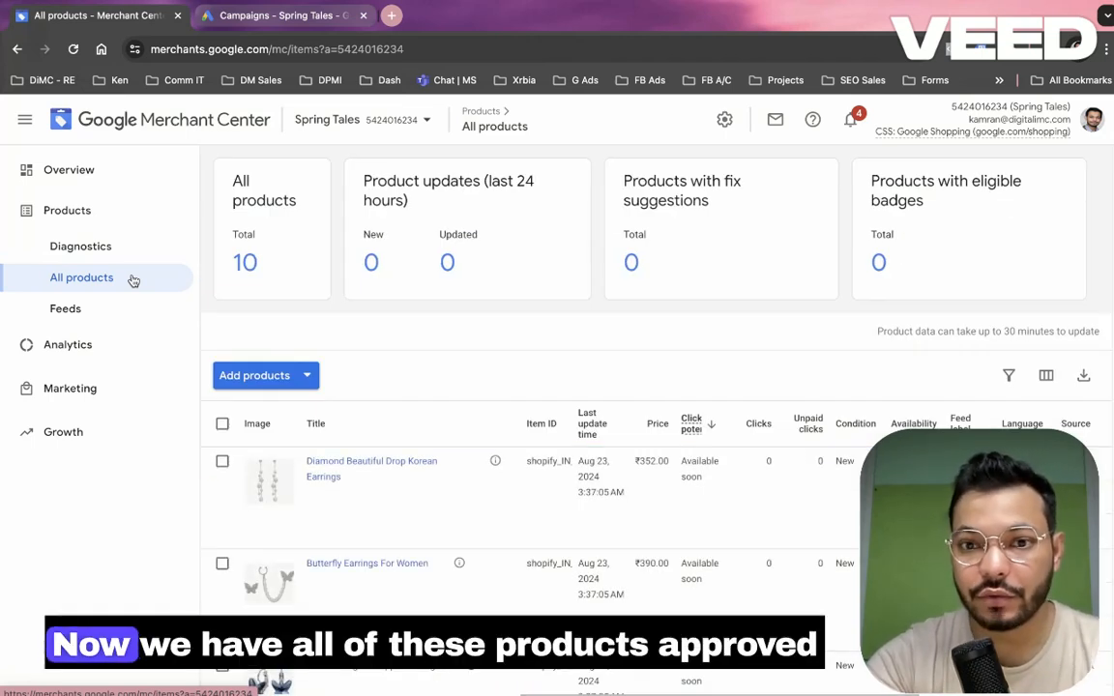
scroll(600, 498, "right", 5)
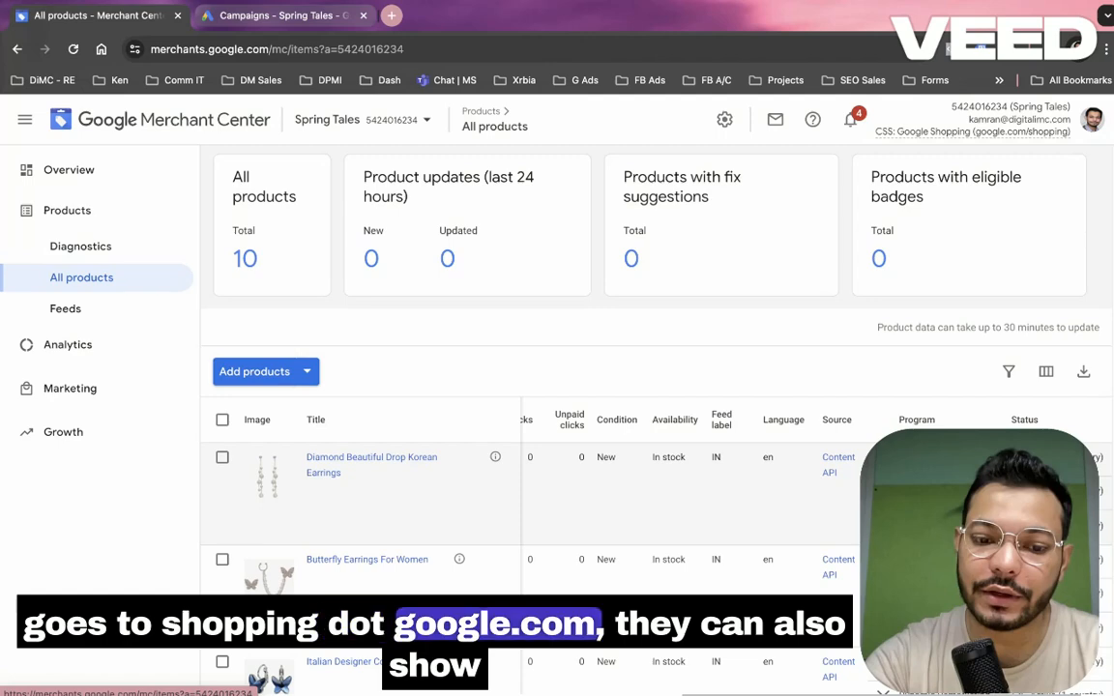
Open shopping.google.com in a new tab and browse the product listings across its categories.
key("ctrl+t")
type("shop")
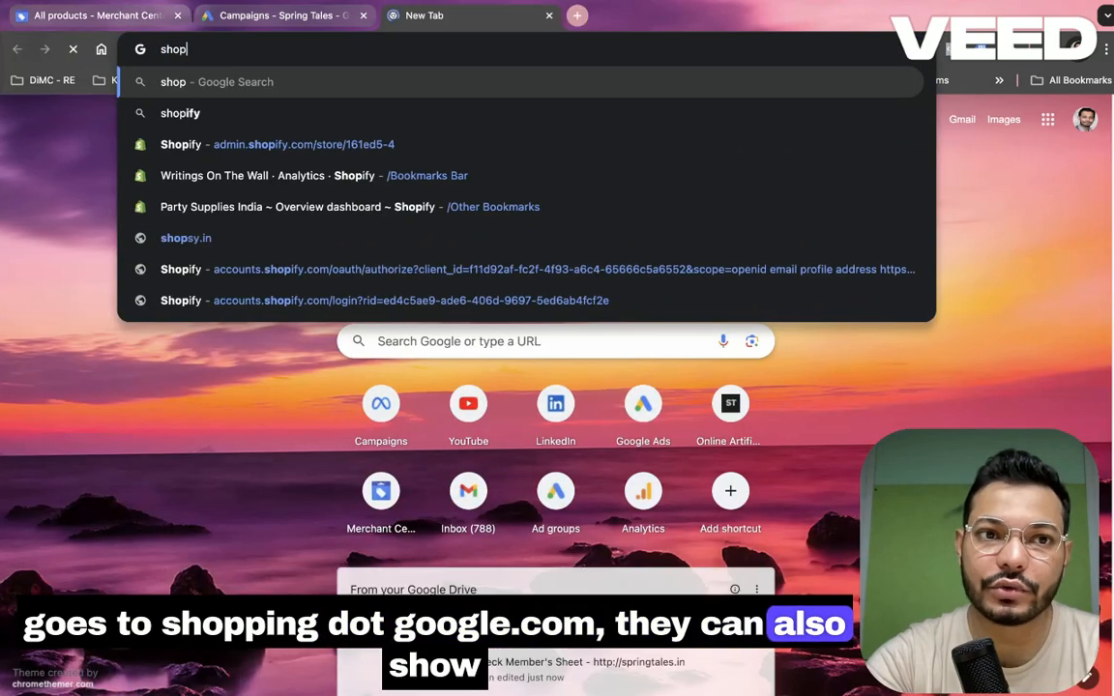
type("ping.gog")
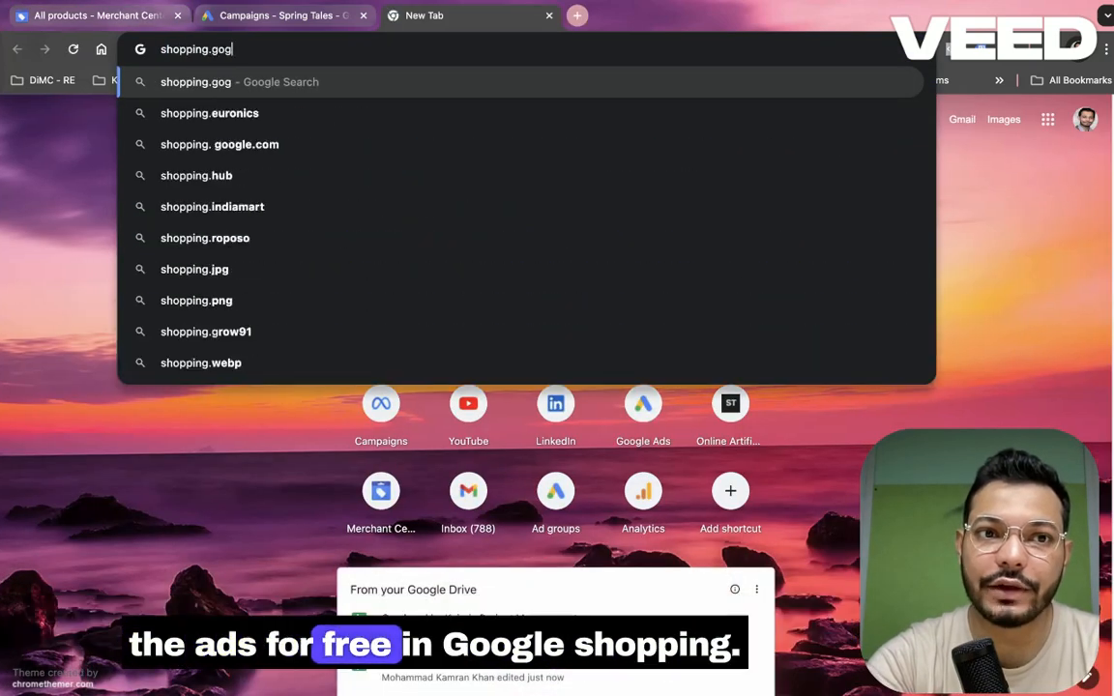
key("BackSpace")
type("ogle.eoc")
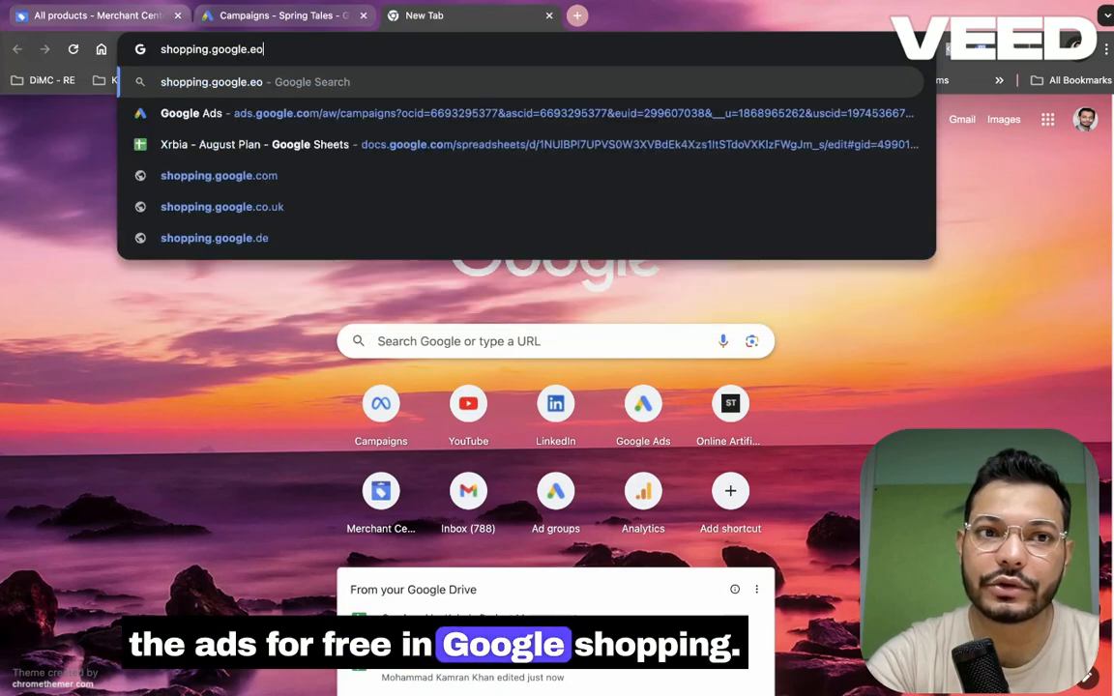
key("BackSpace")
key("BackSpace")
key("BackSpace")
type("com")
key("Return")
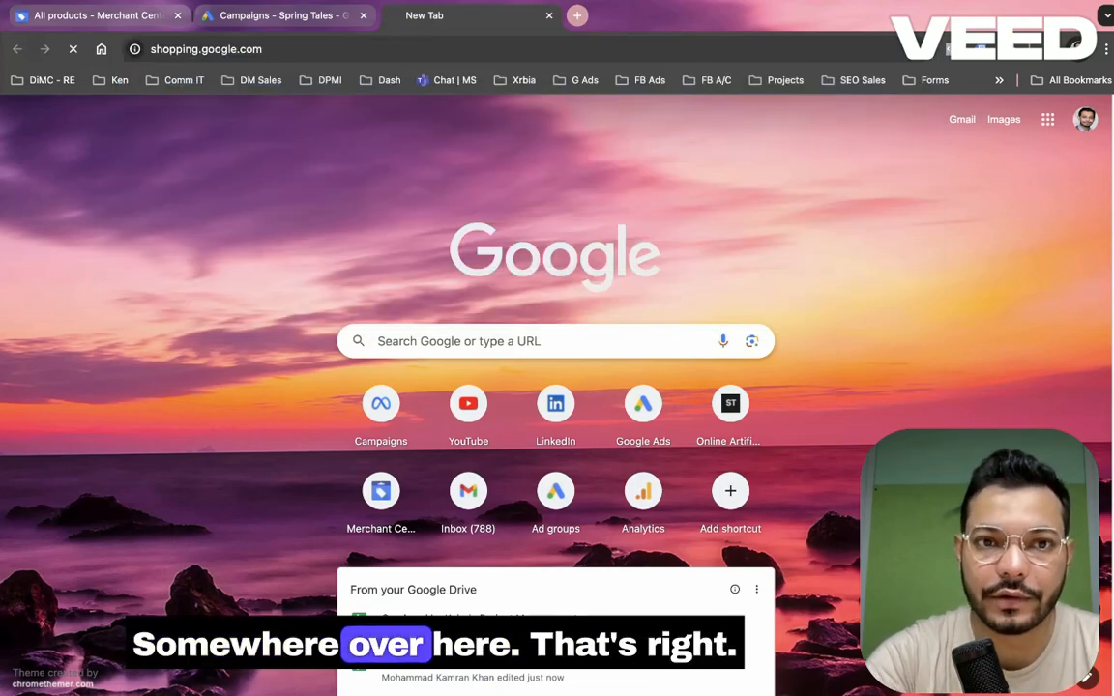
scroll(803, 392, "down", 3)
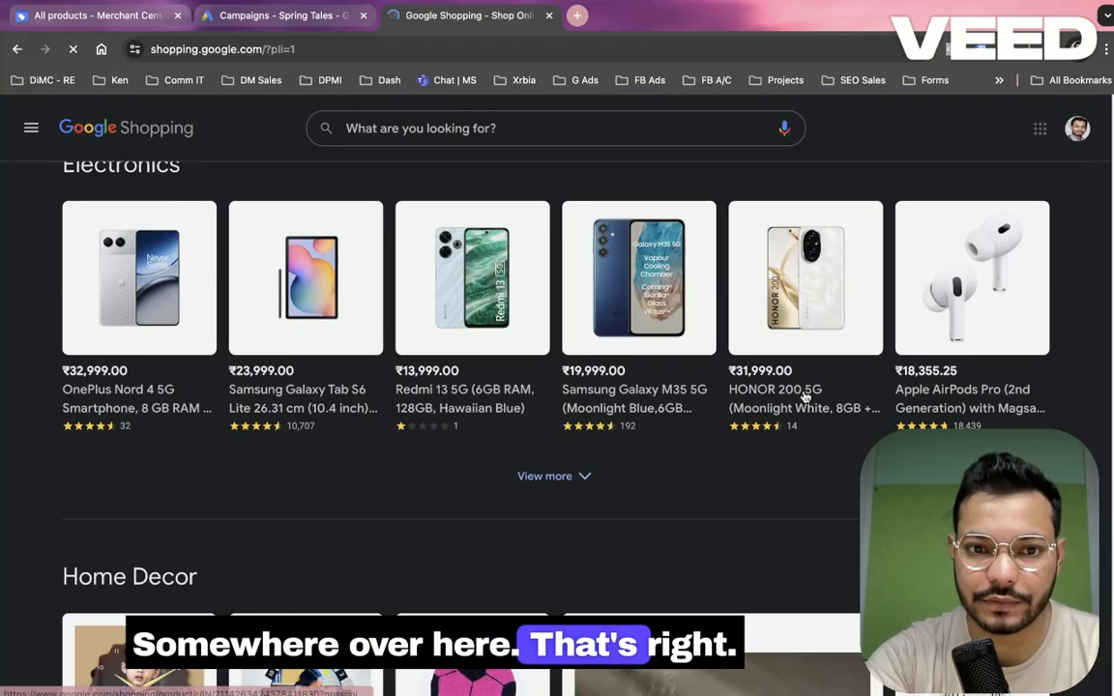
scroll(806, 404, "down", 8)
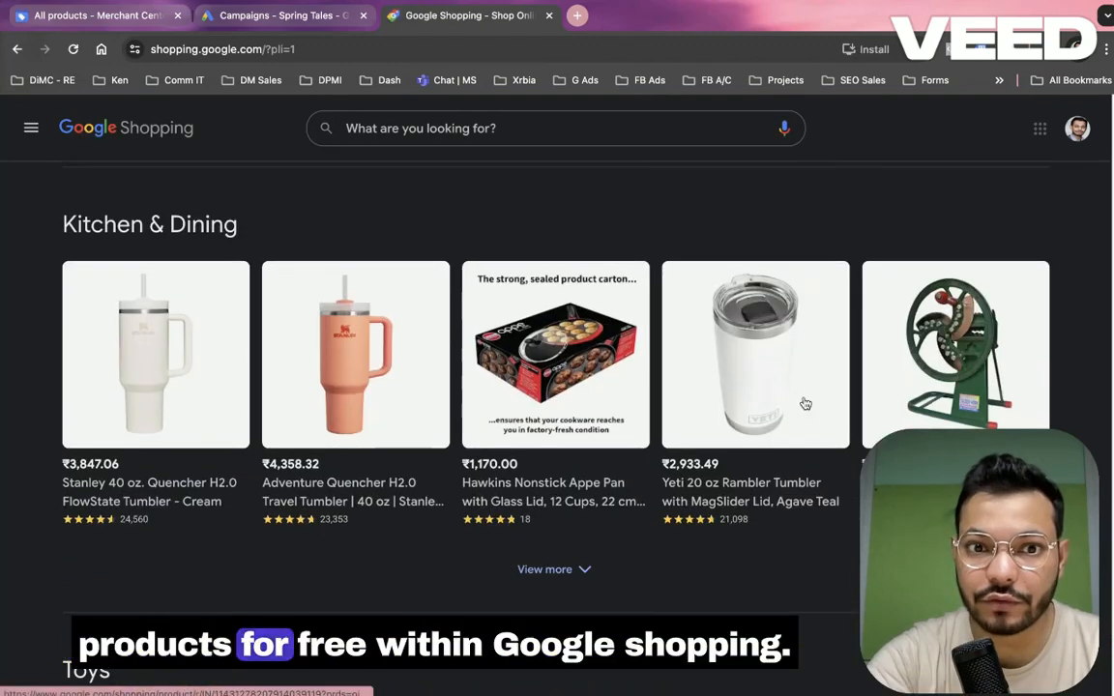
scroll(806, 404, "down", 6)
Return to Merchant Center and look through the list of all products and their program statuses.
key("ctrl+shift+Tab")
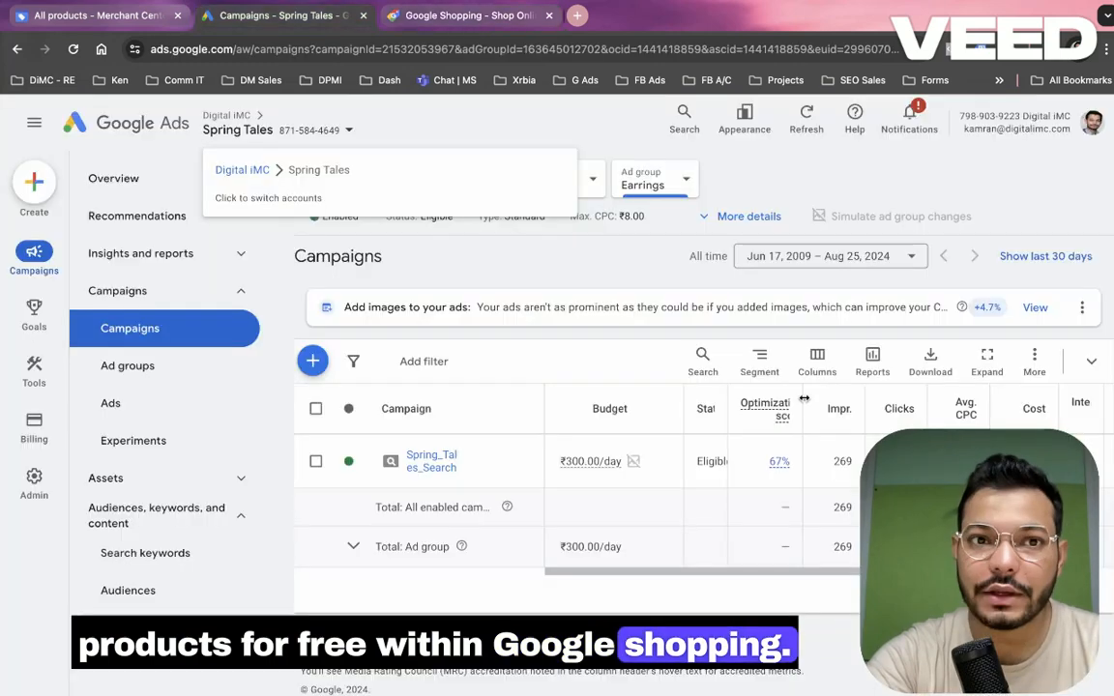
key("ctrl+shift+Tab")
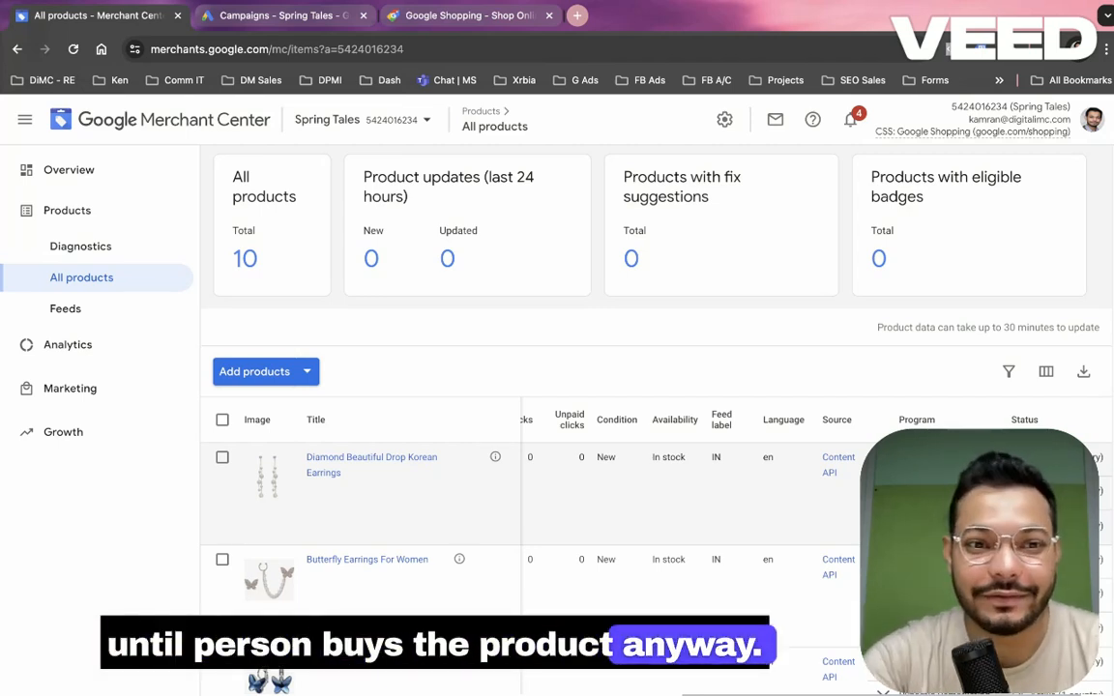
scroll(648, 435, "down", 5)
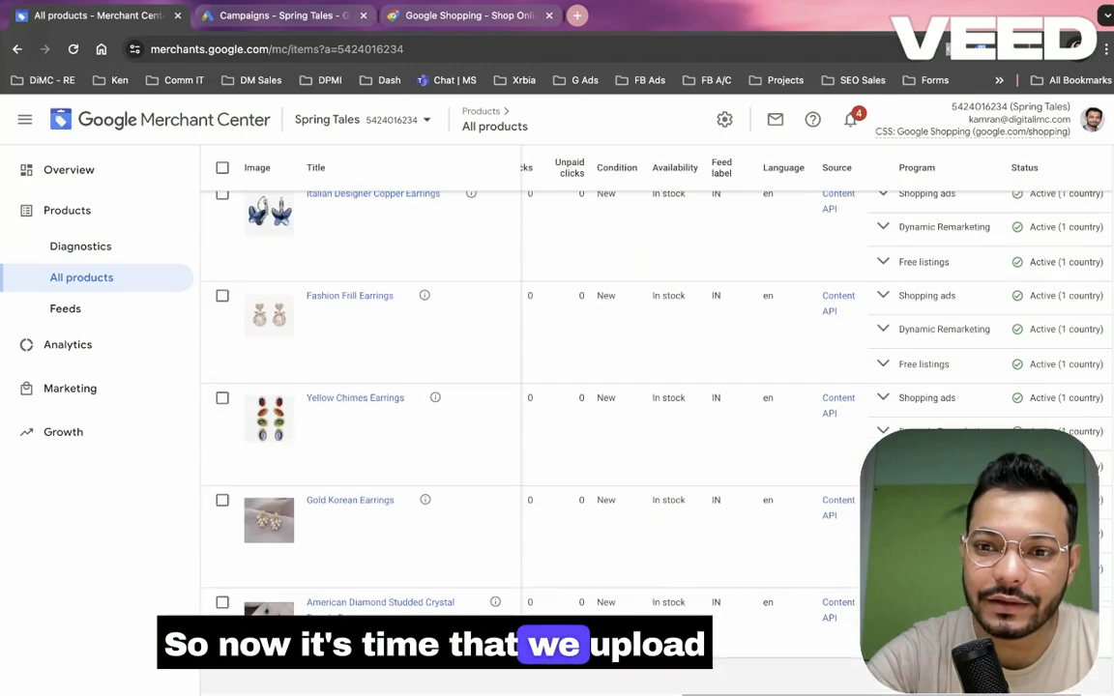
scroll(648, 435, "up", 5)
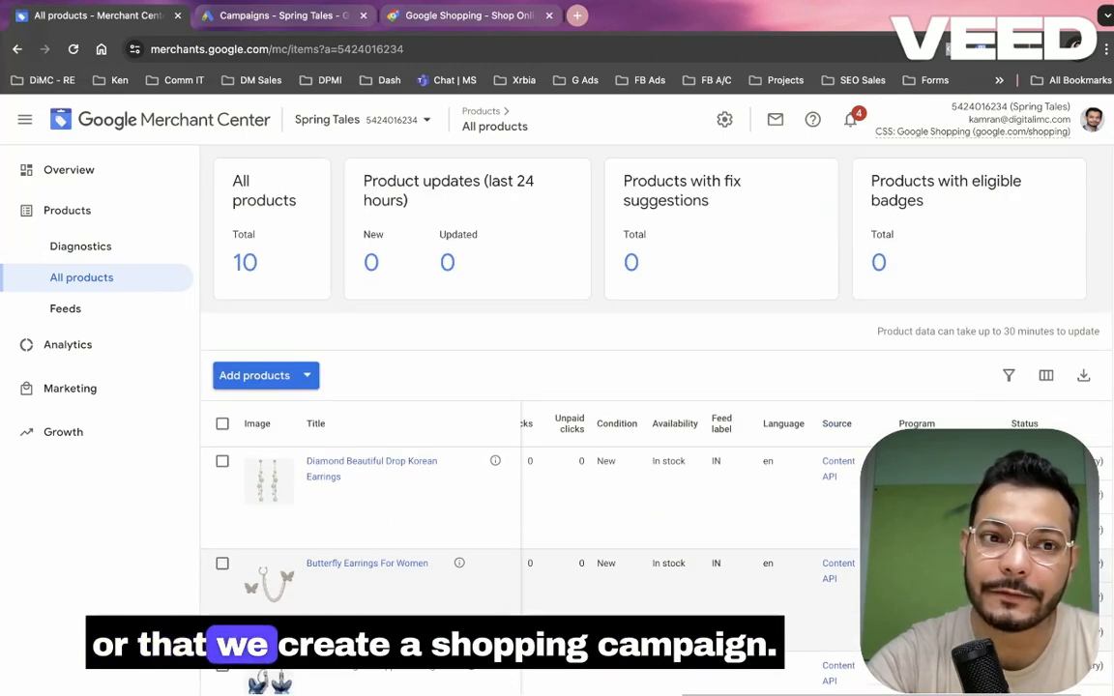
Switch to Google Ads and start a new campaign in the Spring Tales account with the Sales objective.
key("ctrl+Tab")
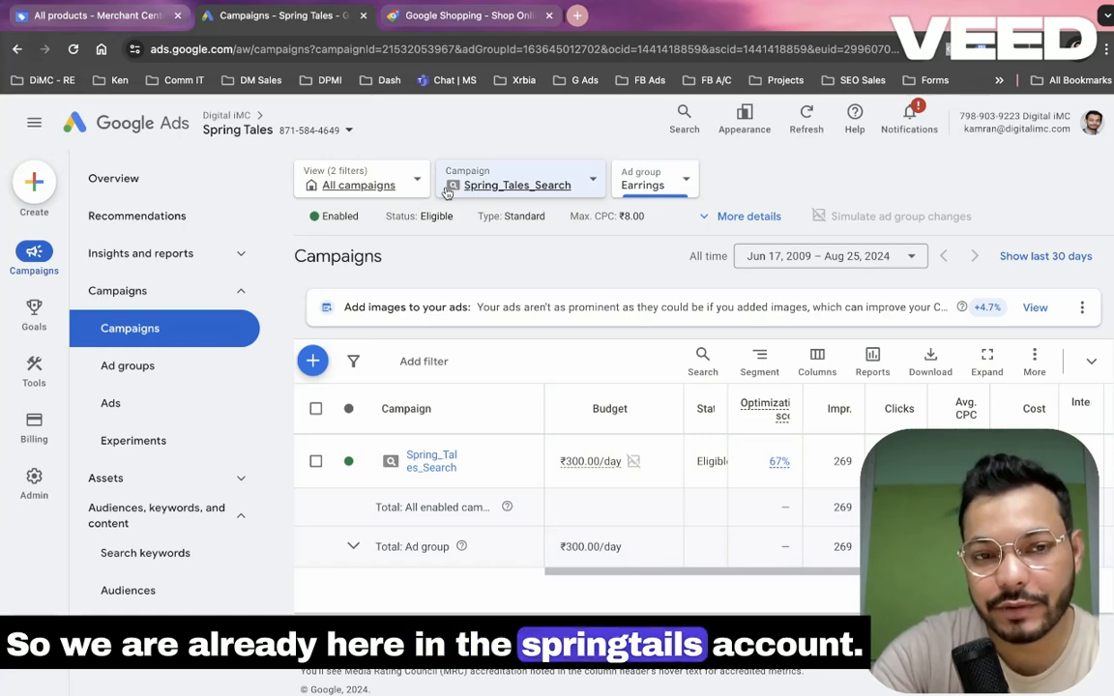
left_click(311, 367)
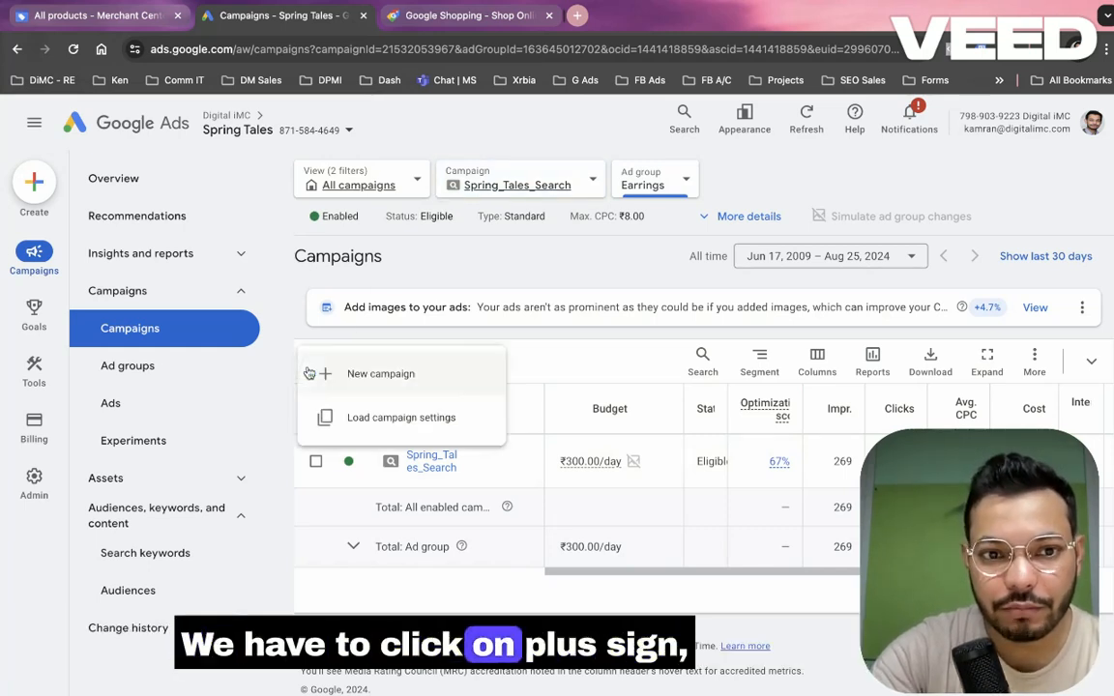
left_click(413, 385)
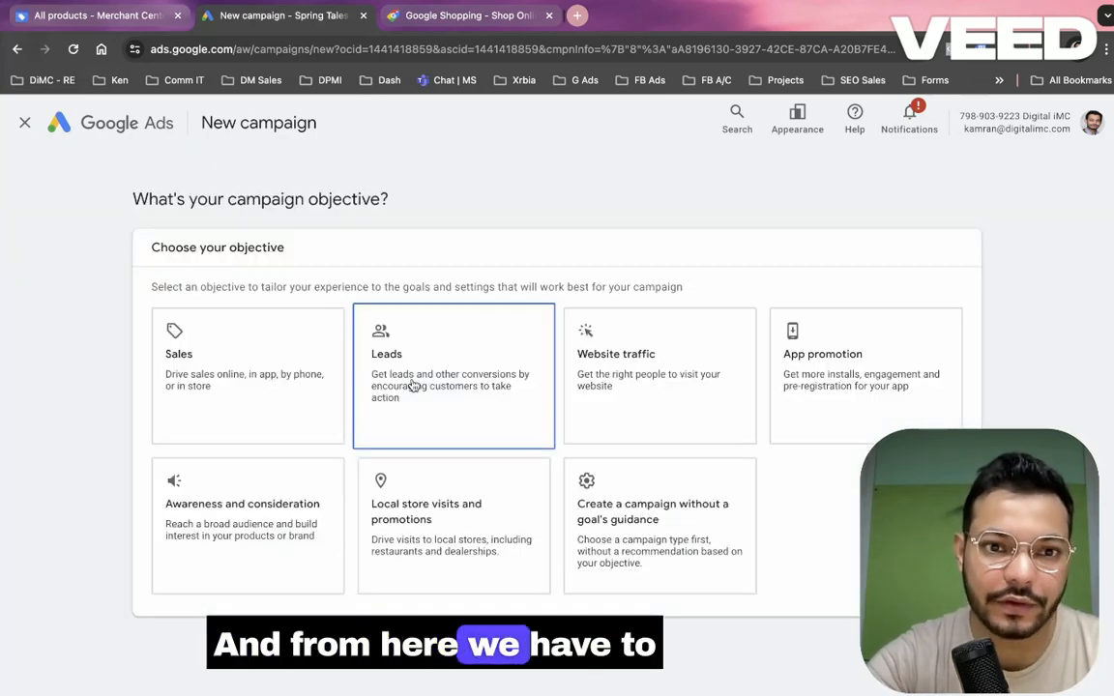
left_click(265, 426)
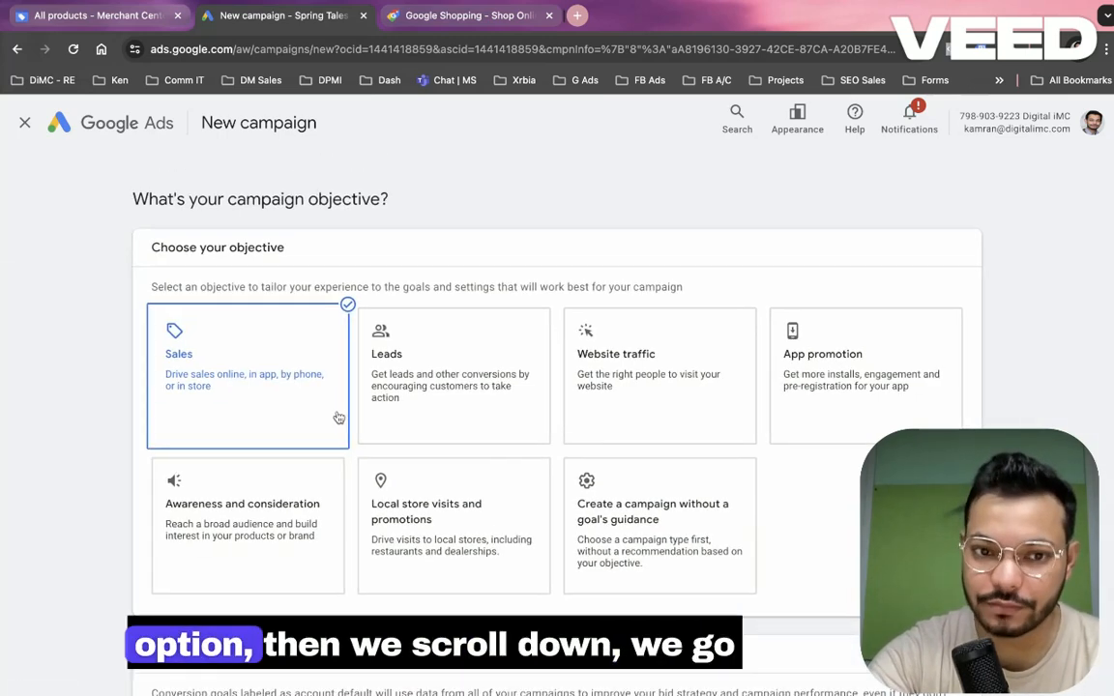
Keep the default conversion goals for Sales, continue, and choose Shopping as the campaign type.
scroll(579, 416, "down", 3)
scroll(578, 416, "down", 3)
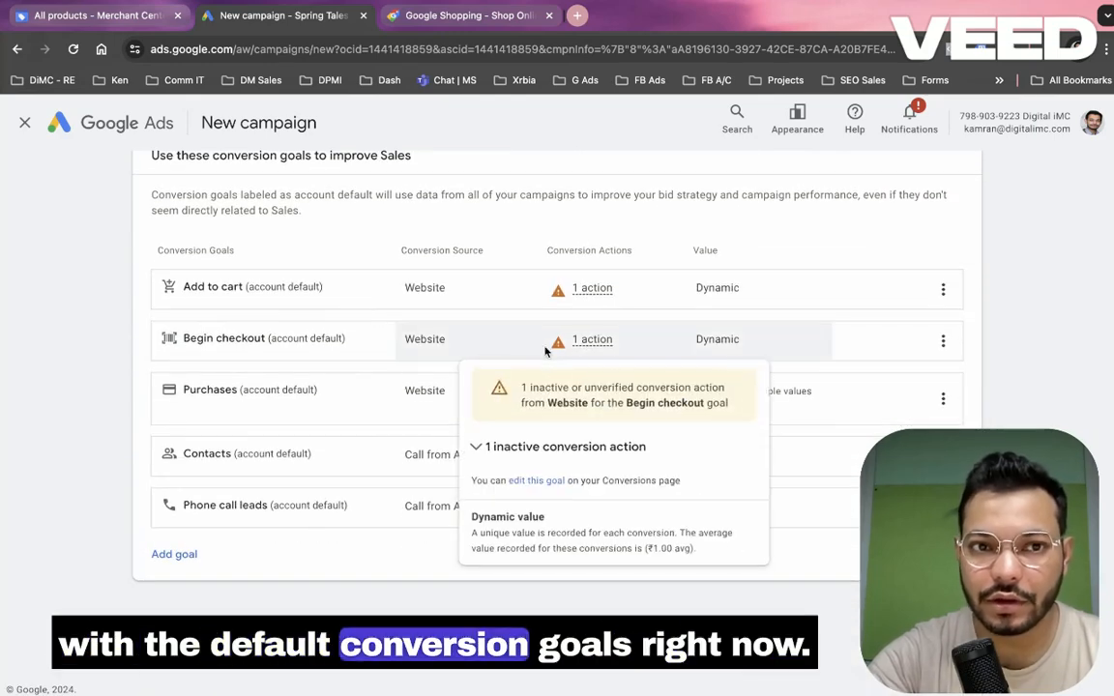
scroll(545, 352, "up", 1)
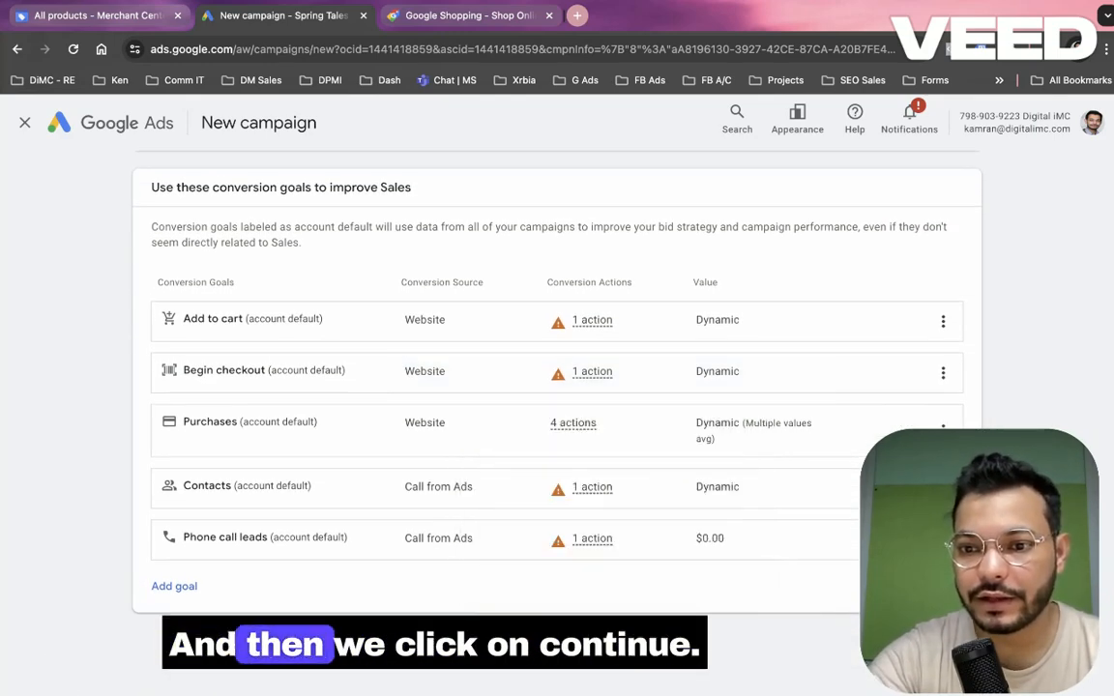
scroll(793, 560, "down", 4)
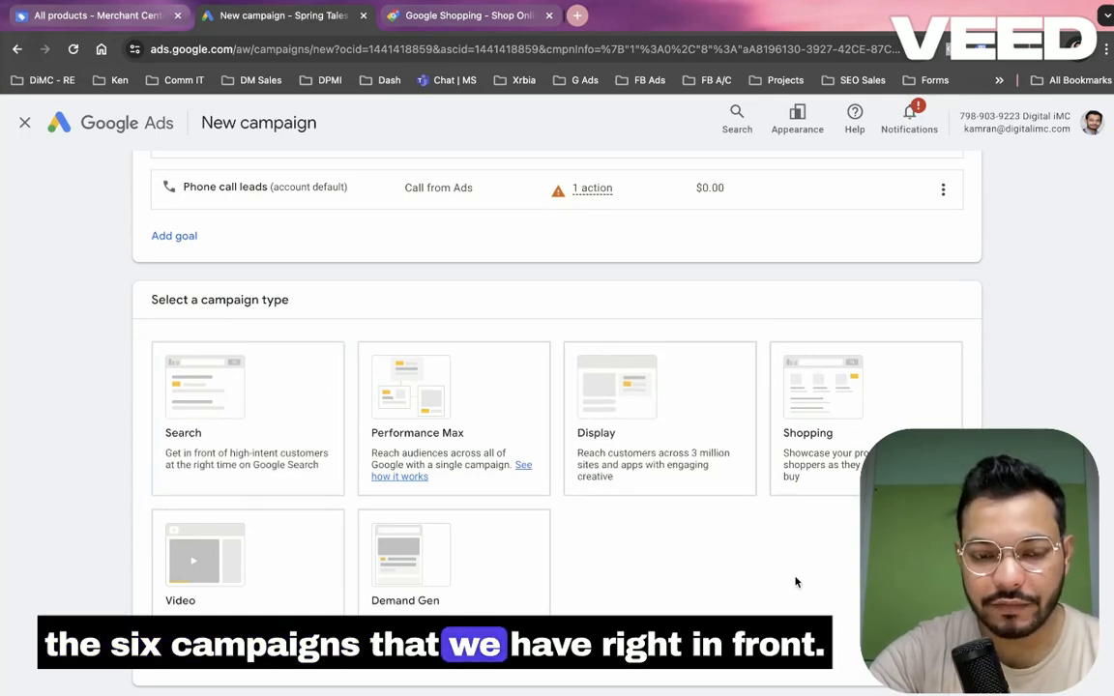
left_click(861, 450)
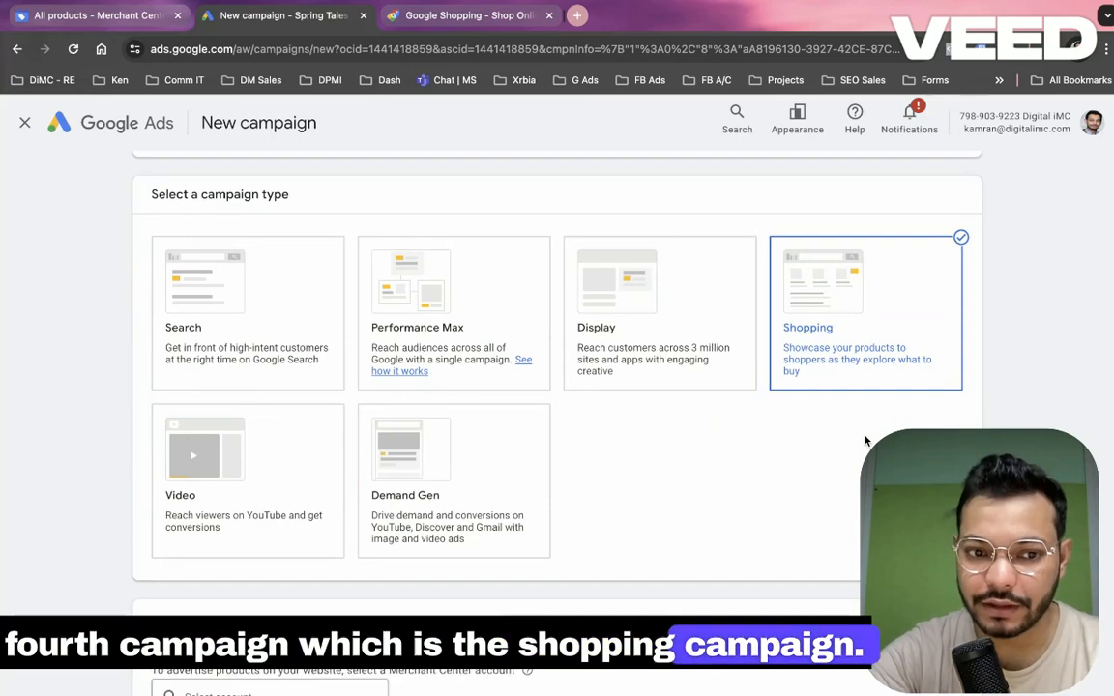
View the Merchant Center accounts offered for the campaign and check the Spring Tales account ID in Merchant Center.
scroll(866, 441, "down", 1)
left_click(269, 600)
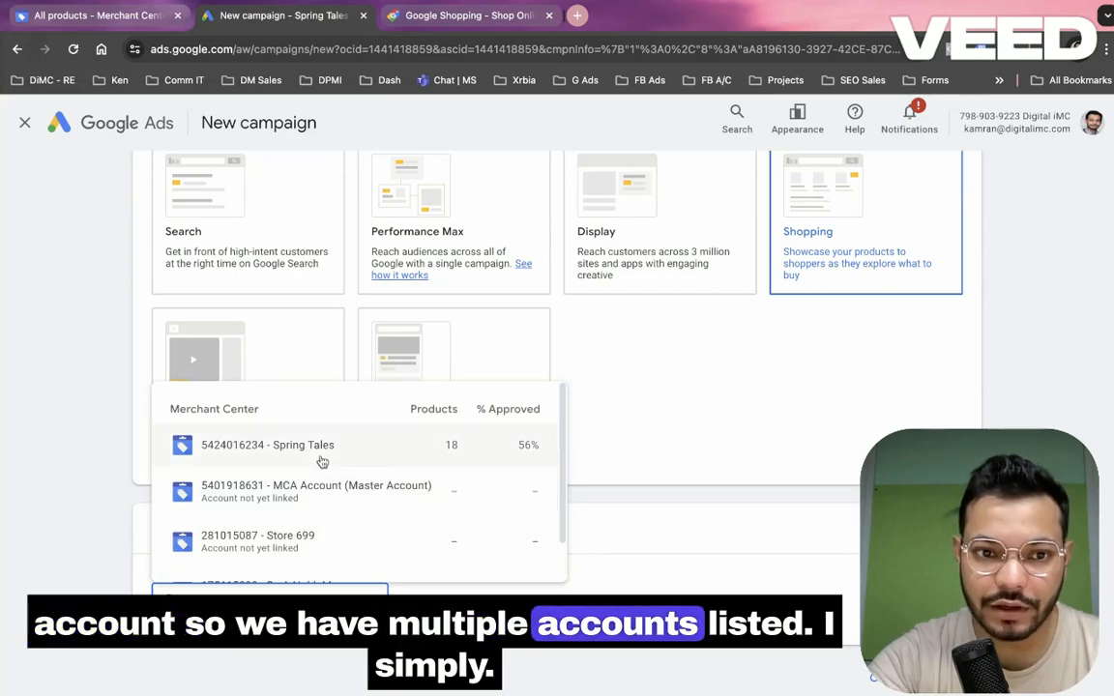
scroll(331, 513, "down", 1)
key("Escape")
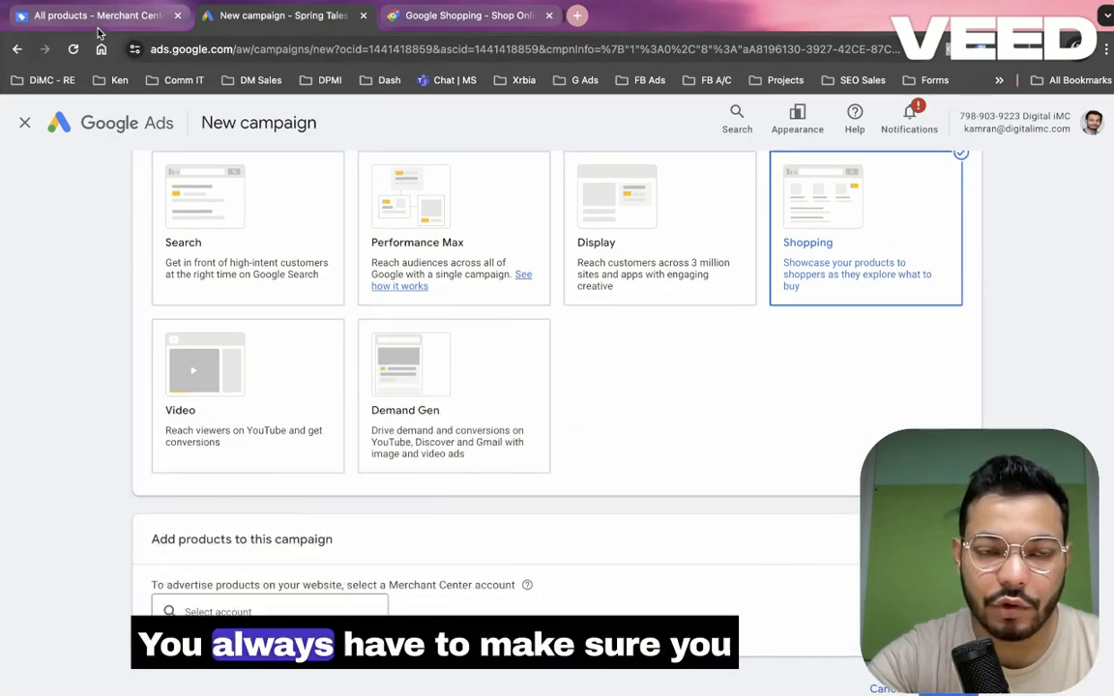
left_click_drag(96, 15, 290, 20)
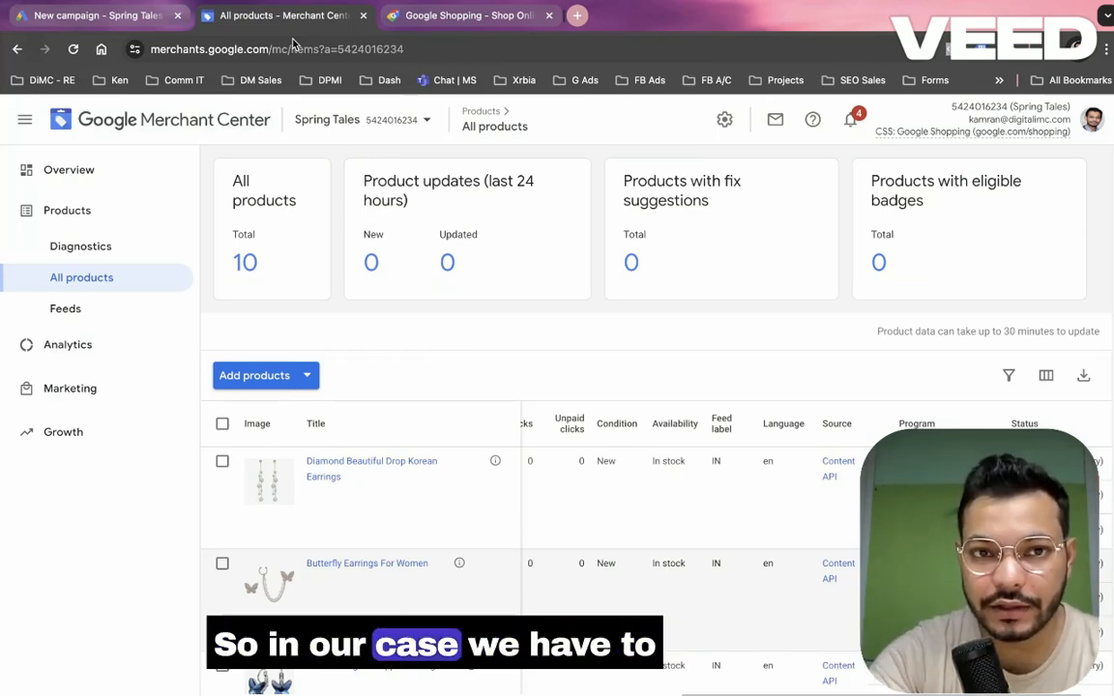
left_click(381, 126)
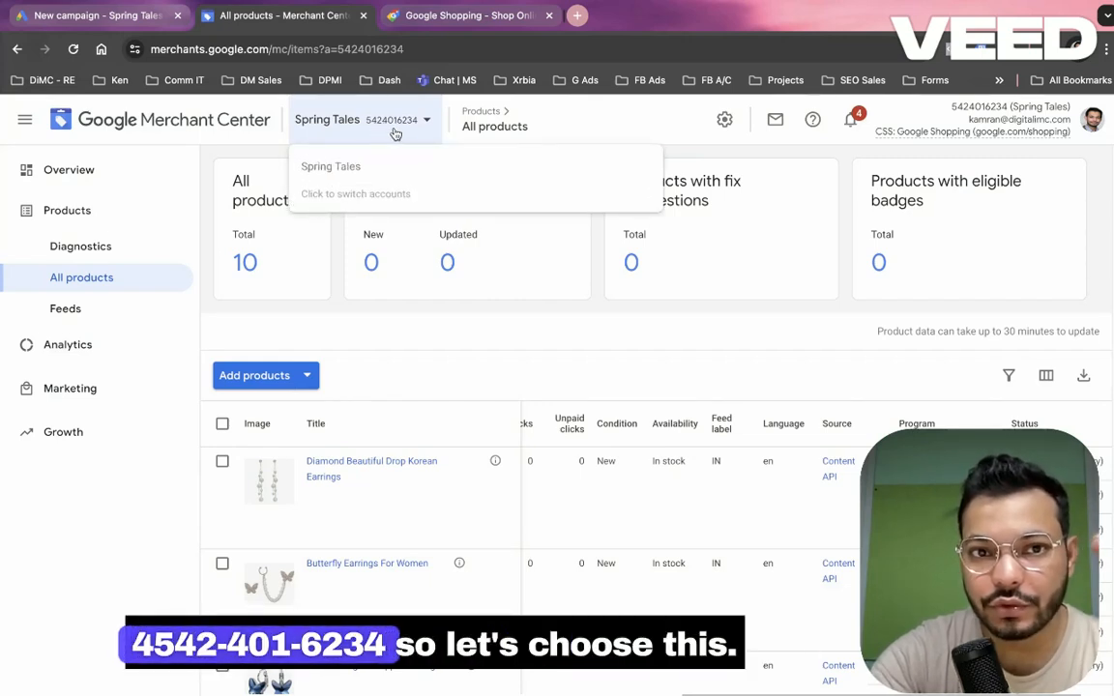
left_click(141, 20)
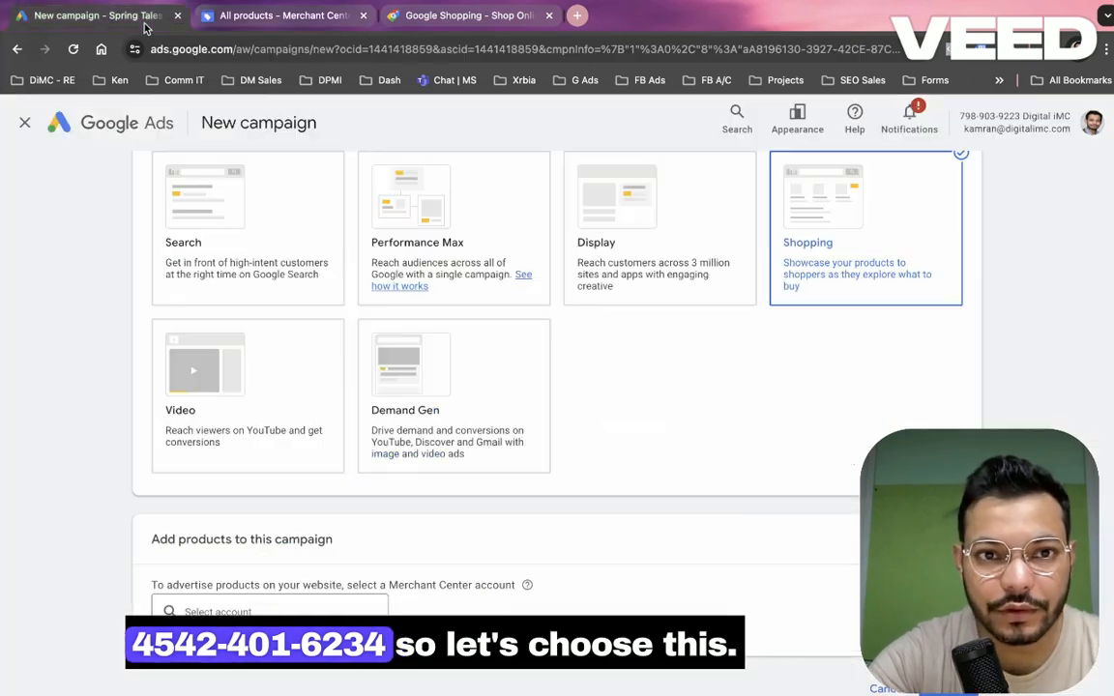
Compare the Spring Tales account ID with Merchant Center and select Spring Tales as the campaign's Merchant Center account.
left_click(242, 605)
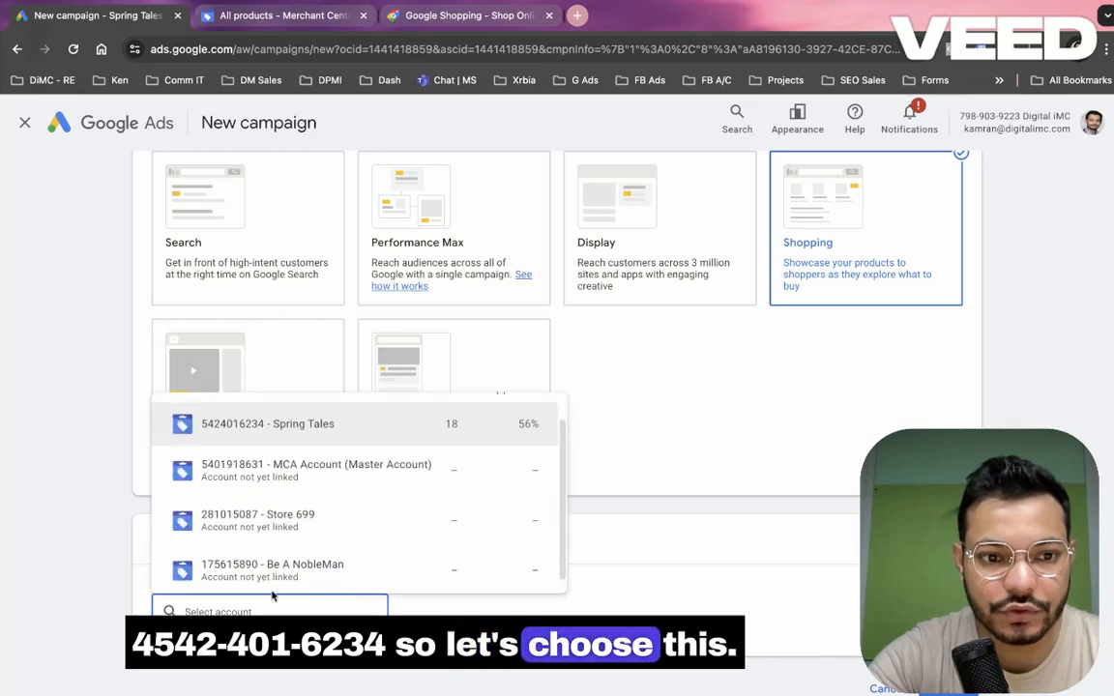
scroll(281, 464, "down", 1)
scroll(276, 443, "up", 1)
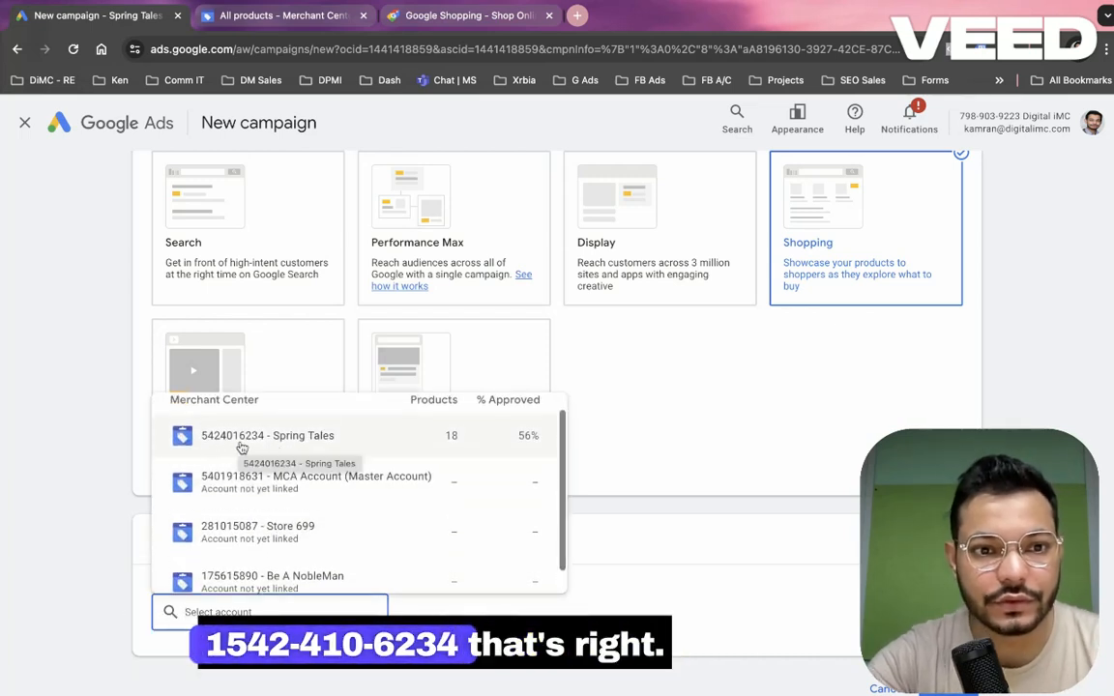
key("ctrl+Tab")
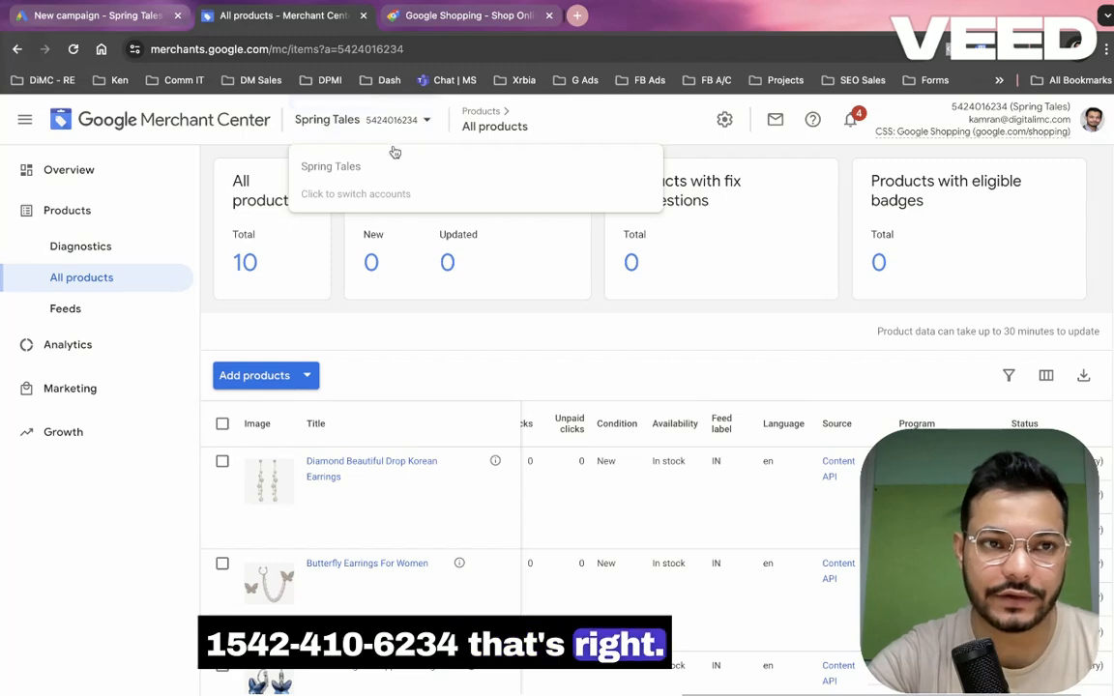
key("ctrl+shift+Tab")
Choose Standard Shopping campaign as the subtype and continue to the campaign settings.
scroll(648, 444, "down", 3)
scroll(650, 451, "down", 2)
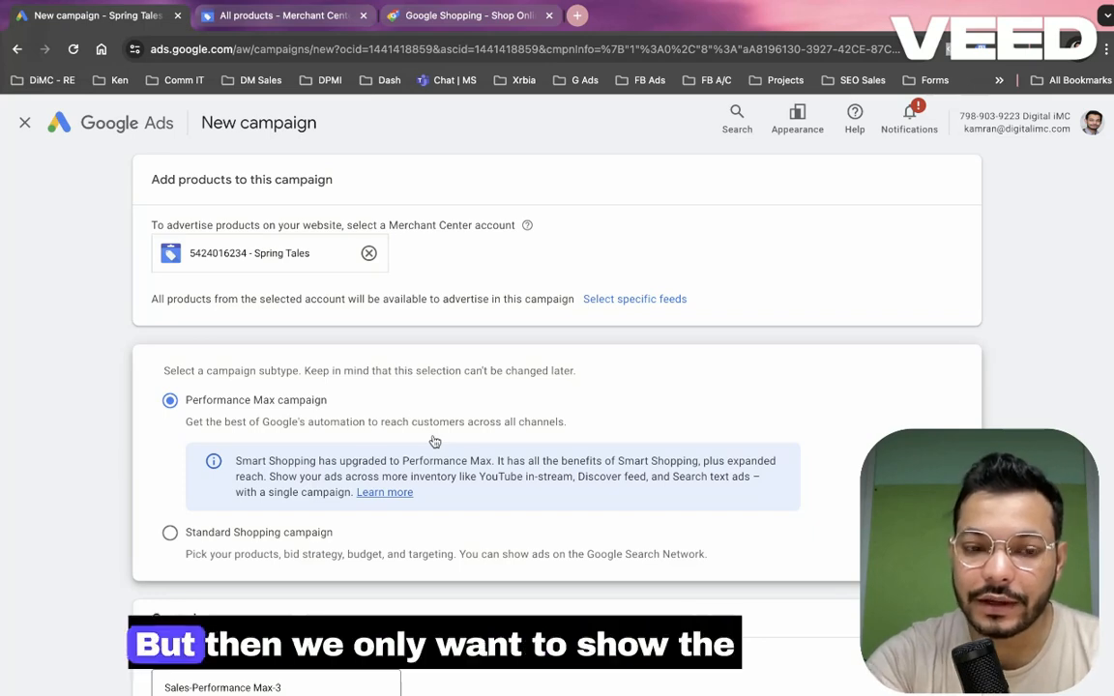
scroll(435, 441, "down", 2)
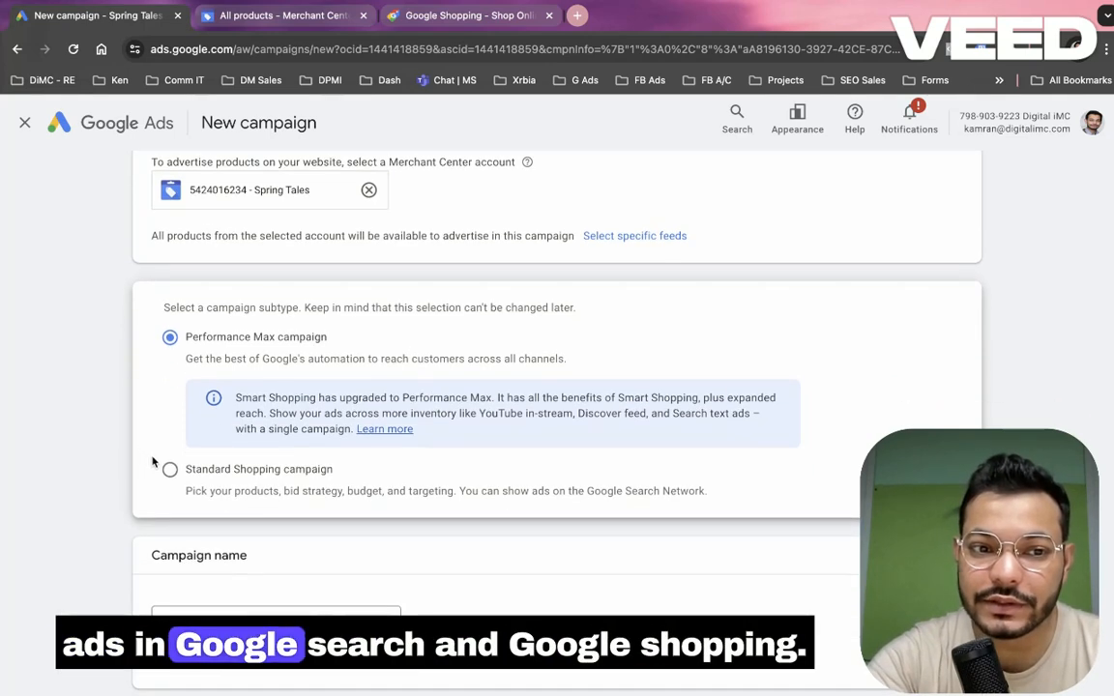
left_click(170, 471)
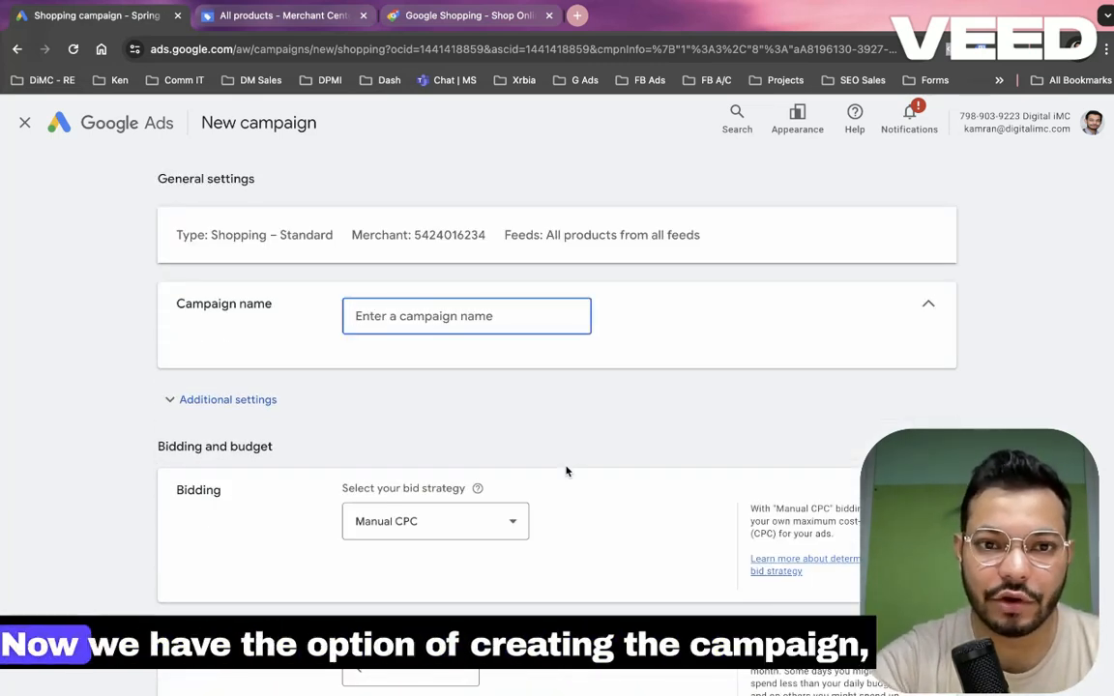
Name the campaign "SpringTales_Shopping." in the general settings.
type("SpringTale")
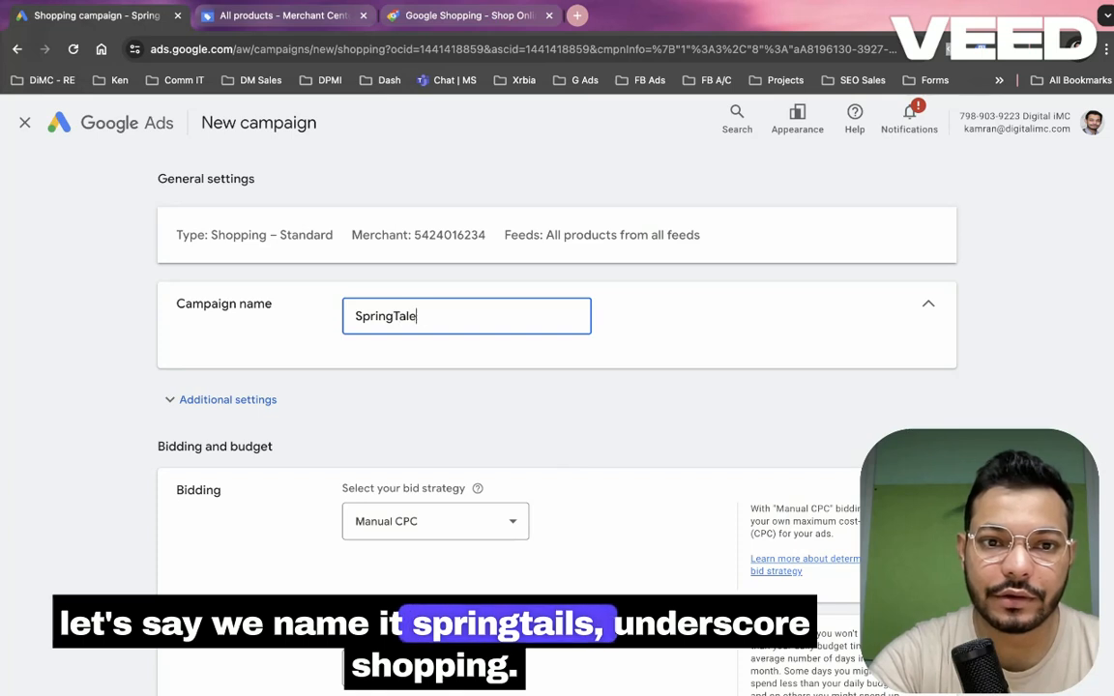
type("s_Shop")
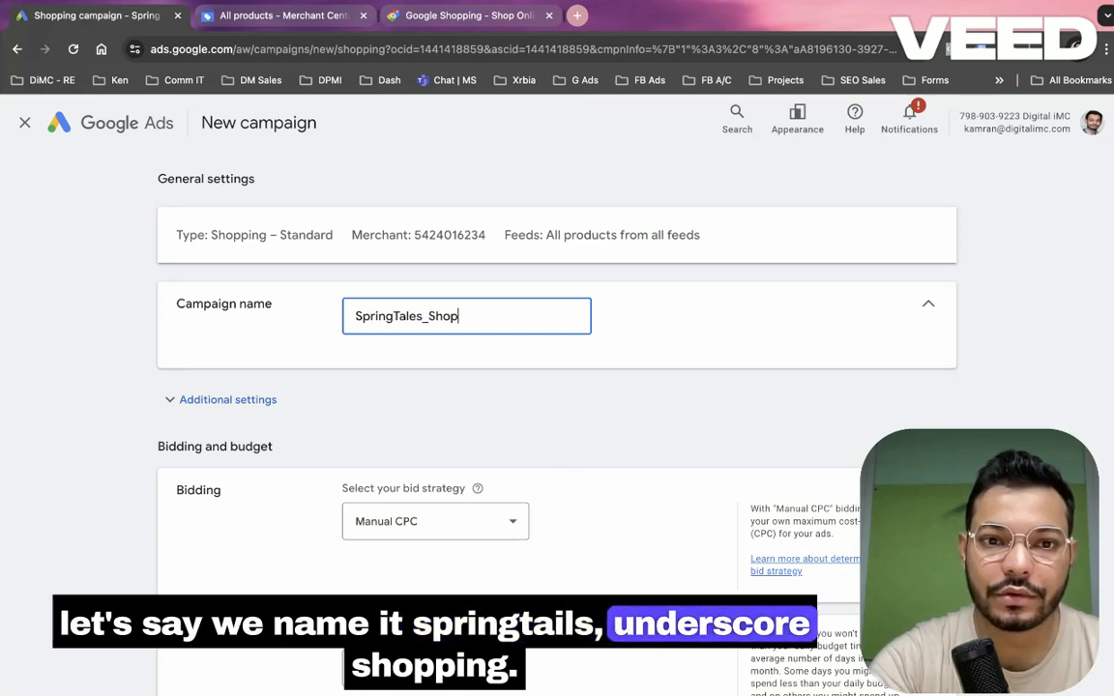
type("ping.")
Set the bid strategy to Maximize clicks and enable a maximum cost per click bid limit.
scroll(468, 438, "down", 2)
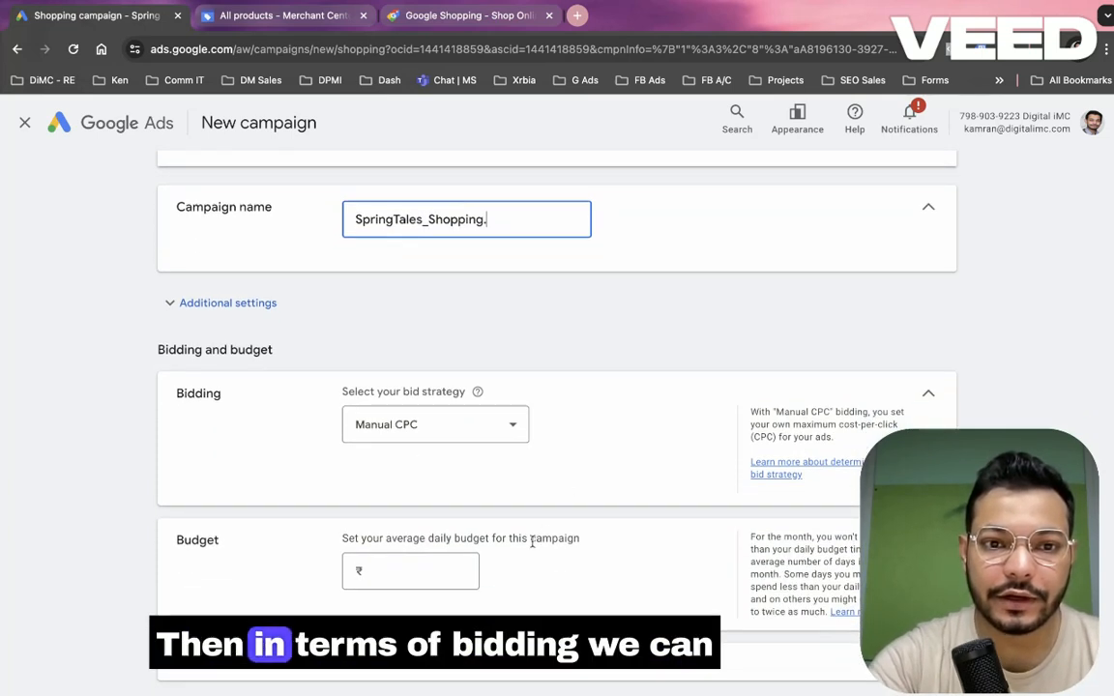
left_click(468, 439)
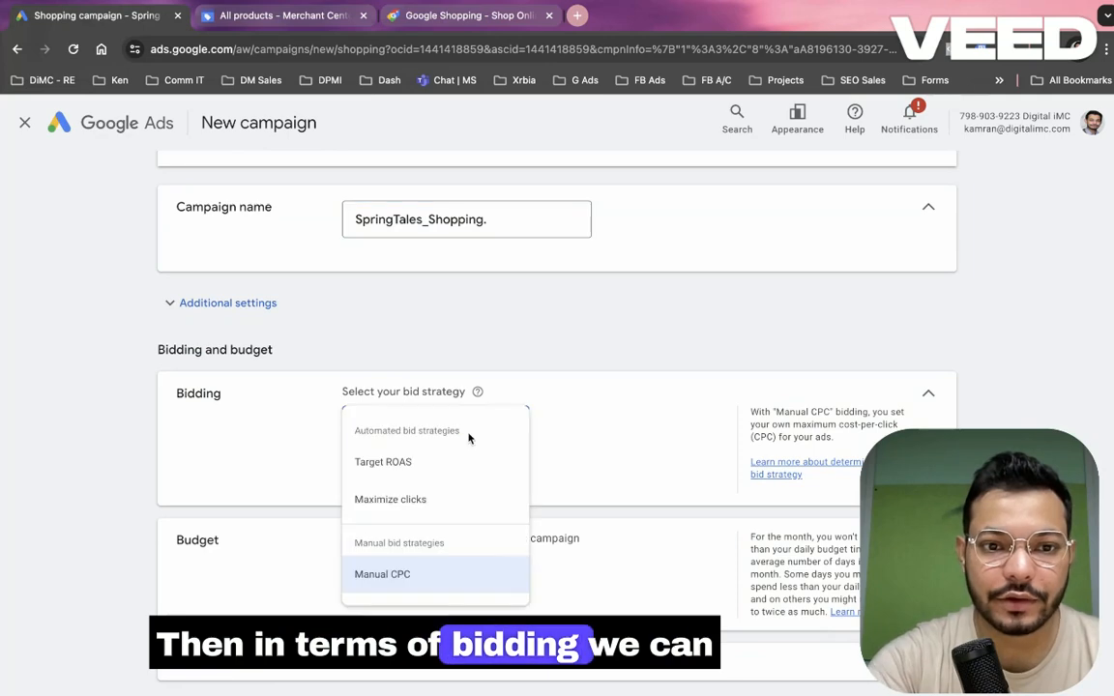
left_click(411, 496)
scroll(426, 479, "down", 1)
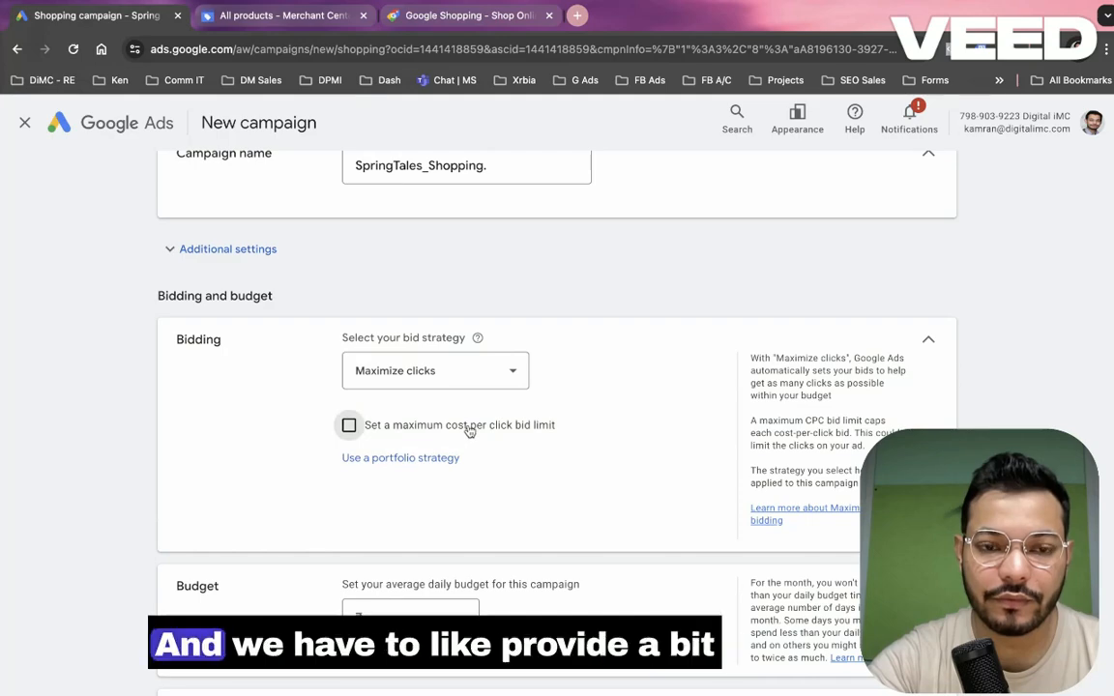
left_click(469, 428)
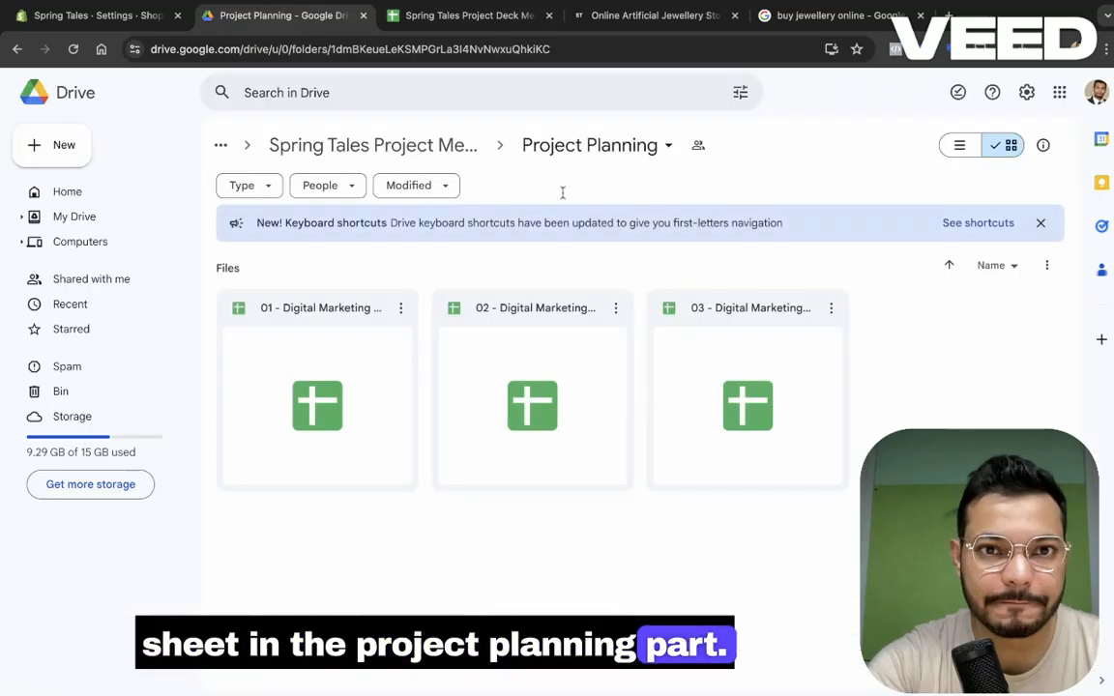
Look up the Shopping campaign's average bid in the Media Planning sheet and set the maximum CPC bid limit to ₹6.00.
left_click(498, 17)
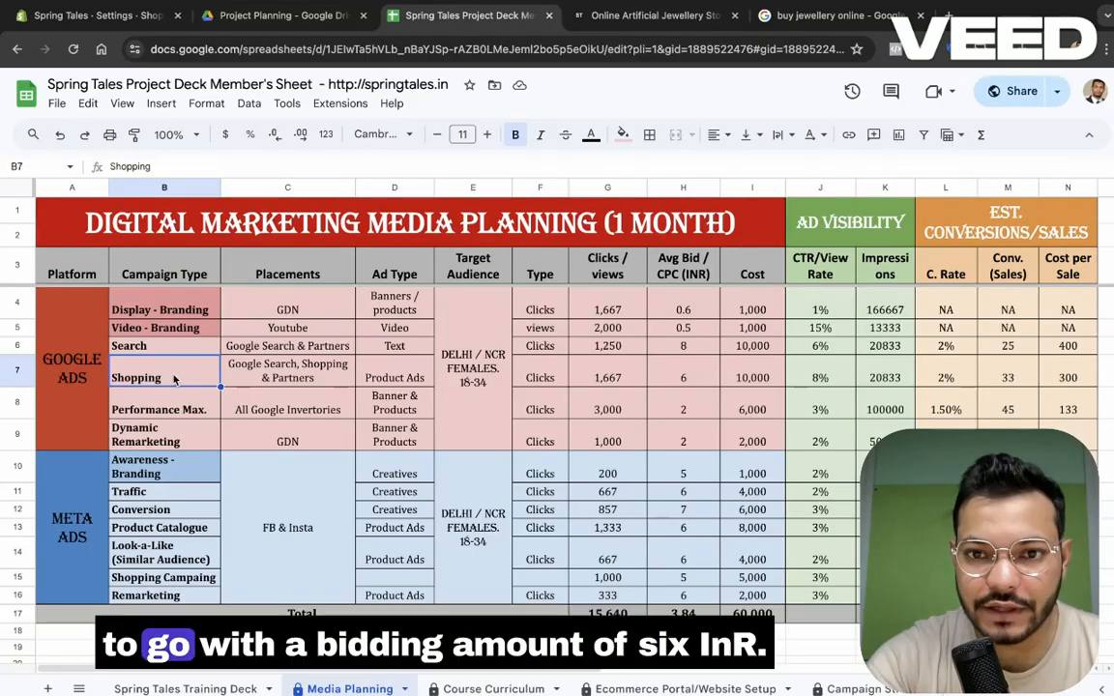
left_click(702, 383)
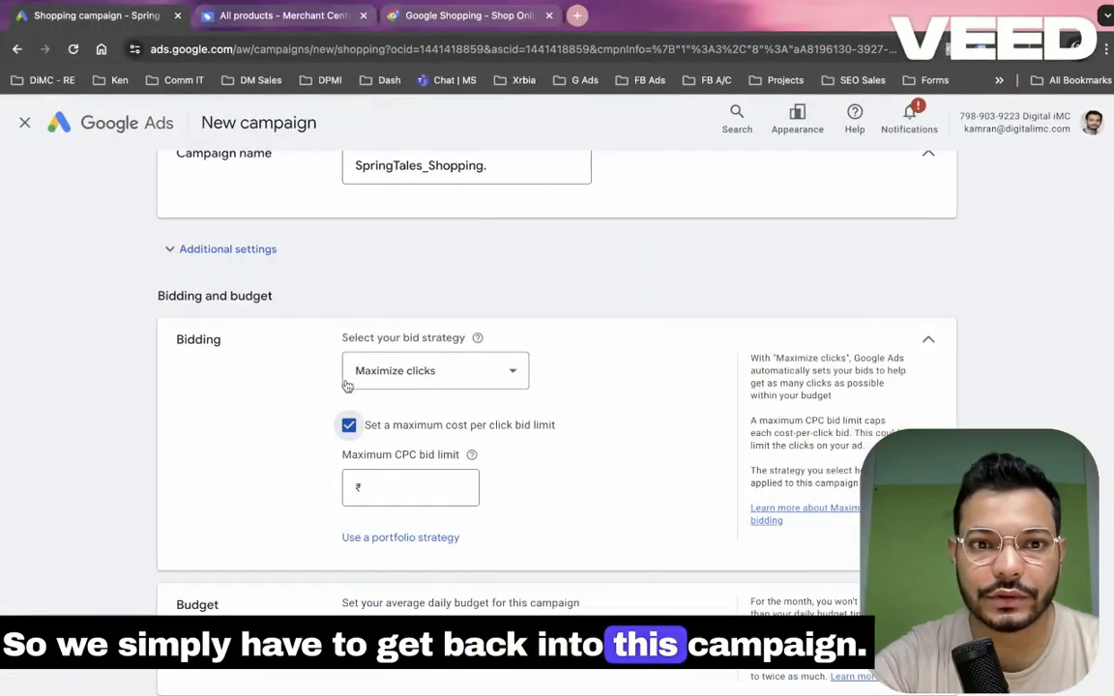
left_click(391, 486)
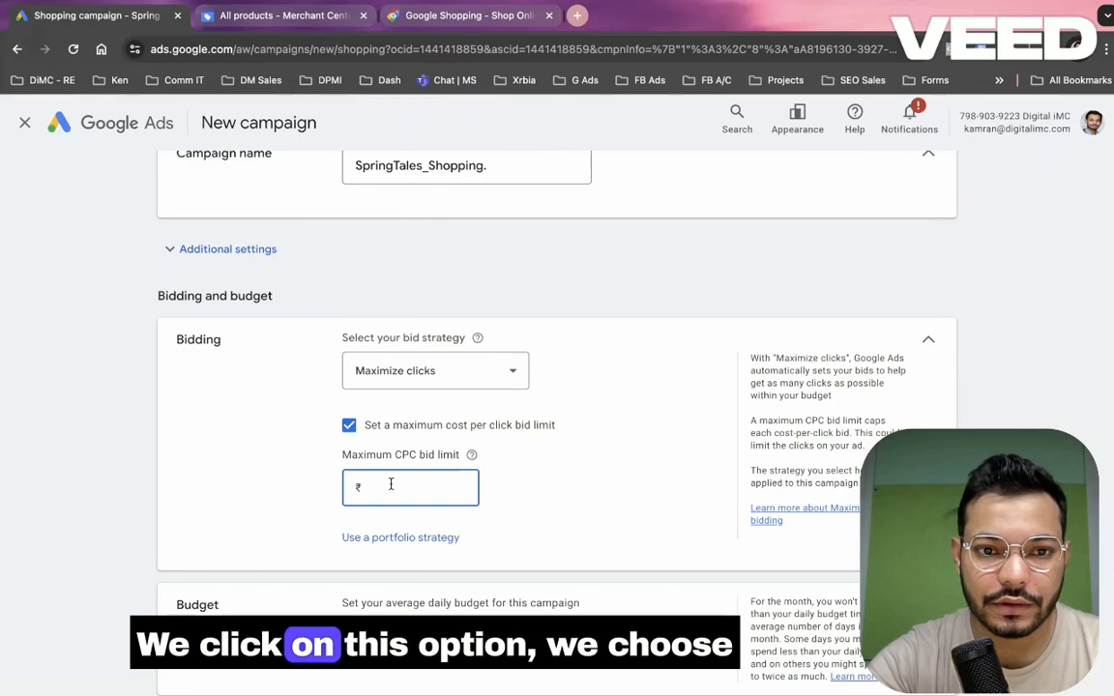
scroll(574, 490, "down", 1)
left_click(379, 437)
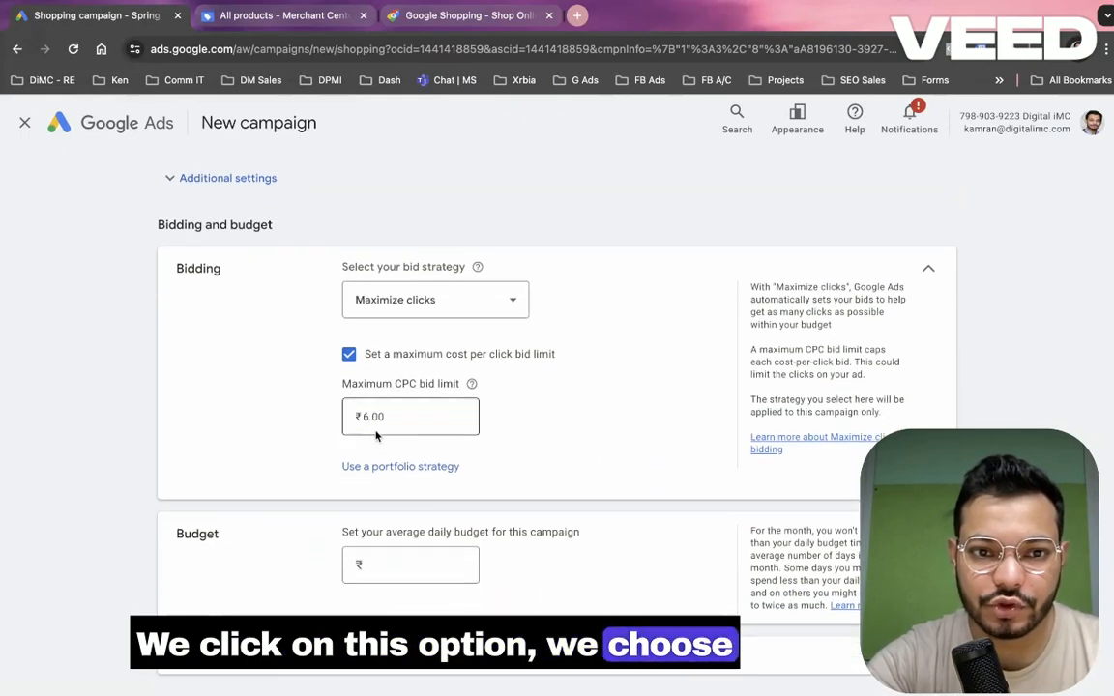
Check the Shopping campaign's monthly cost in the Media Planning sheet and set the average daily budget to ₹333.00.
scroll(415, 441, "down", 2)
left_click(412, 451)
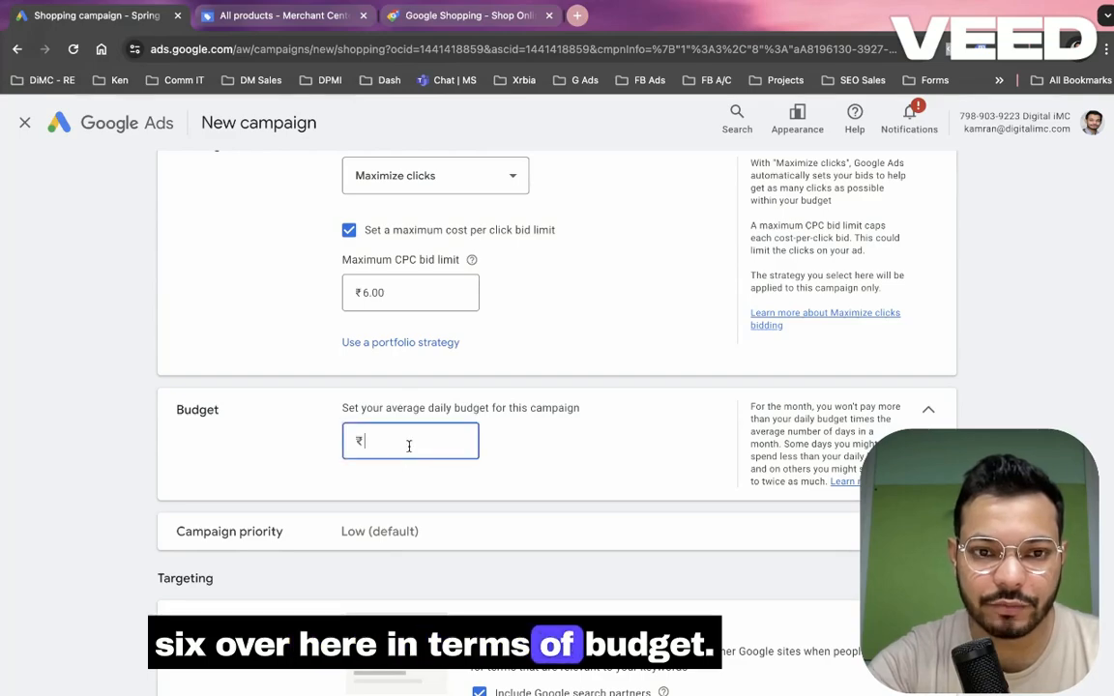
key("ctrl+Right")
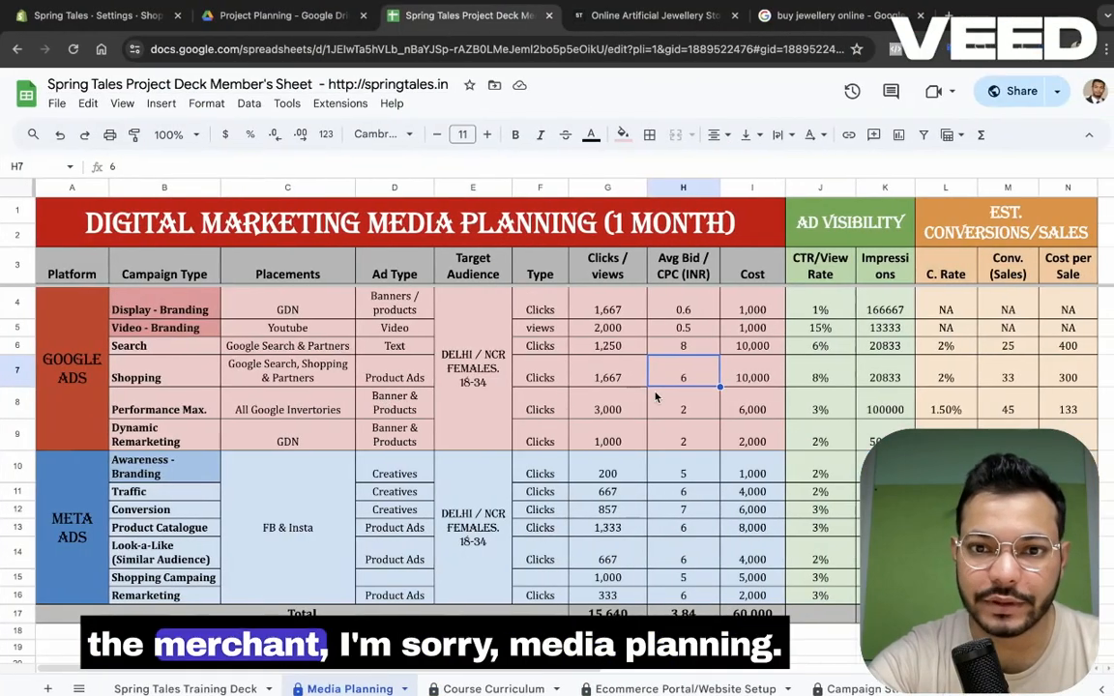
left_click(732, 368)
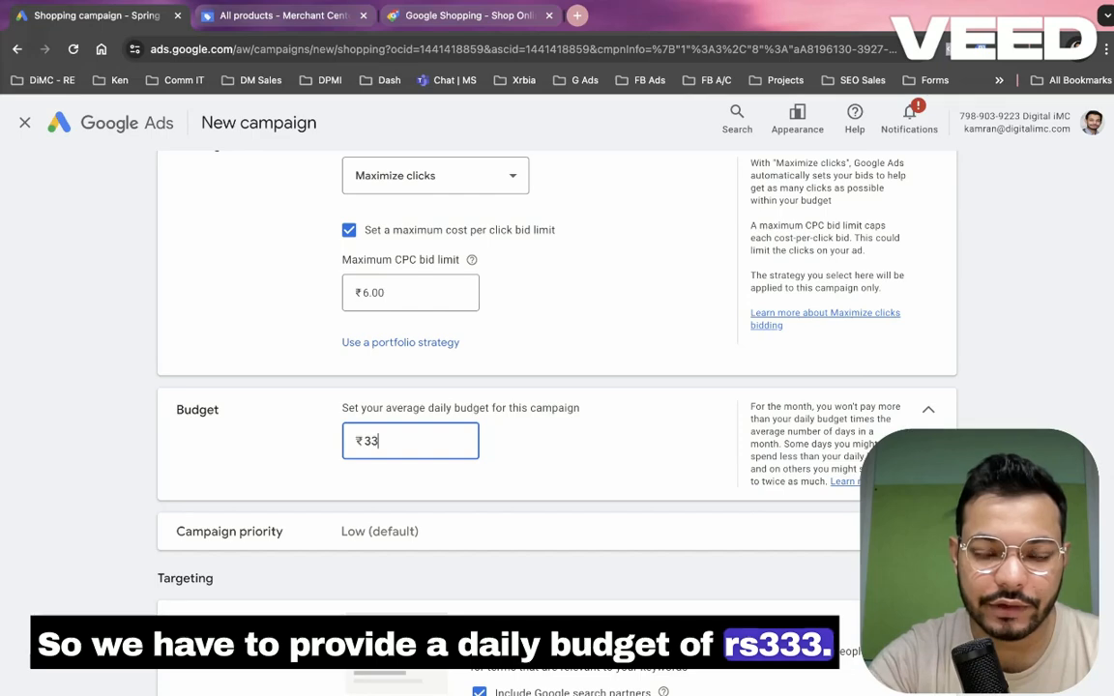
left_click(97, 532)
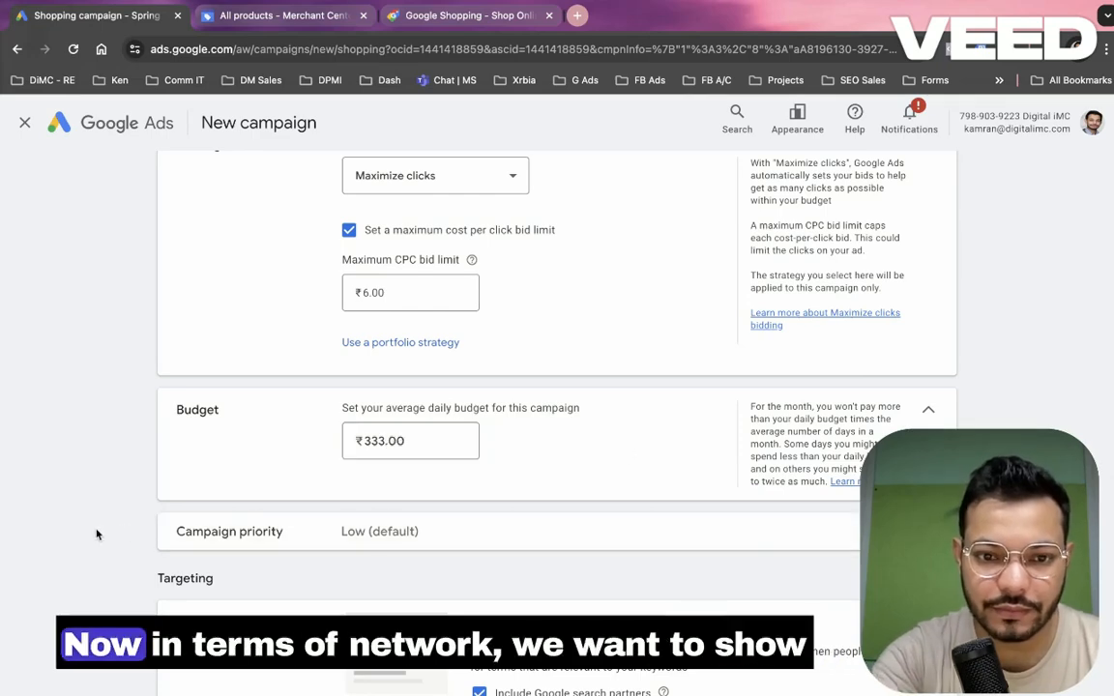
Keep Google search partners included and limit location targeting to Presence: people in or regularly in the included locations.
scroll(97, 532, "down", 3)
scroll(453, 459, "down", 1)
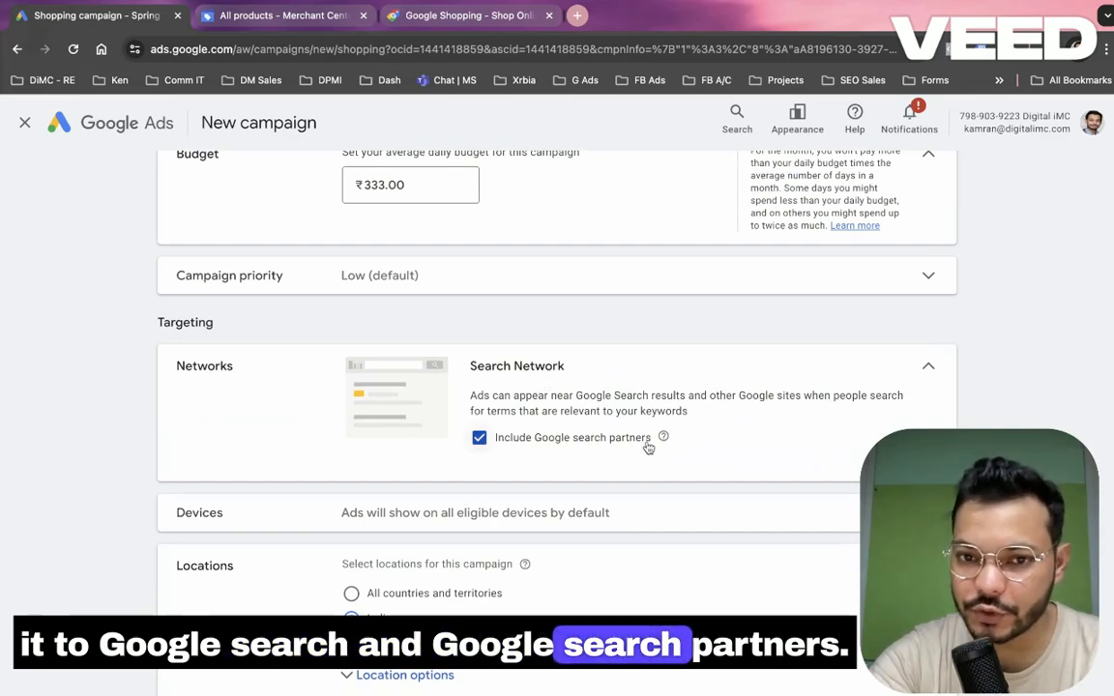
mouse_move(663, 442)
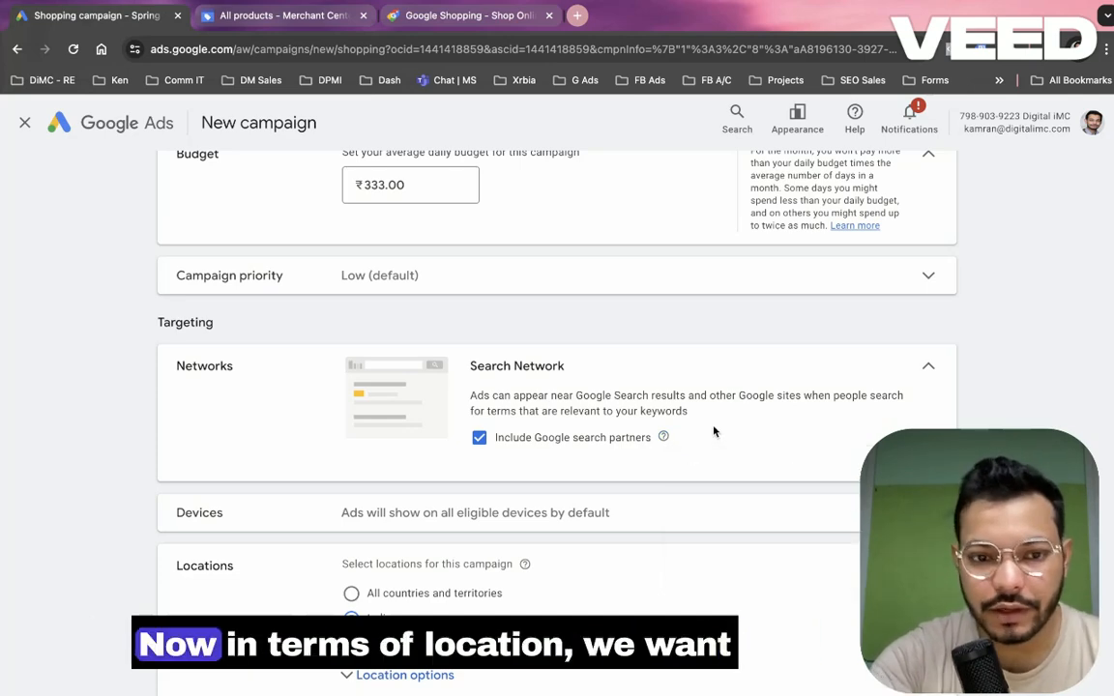
scroll(711, 425, "down", 2)
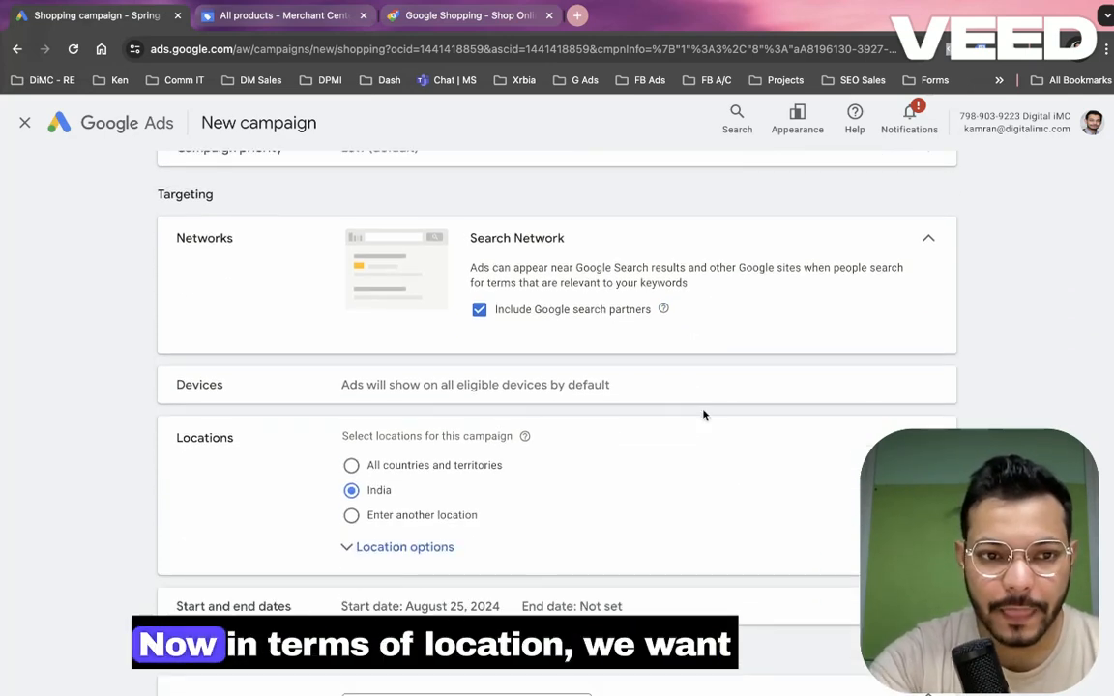
left_click(377, 549)
scroll(407, 515, "down", 1)
left_click(418, 513)
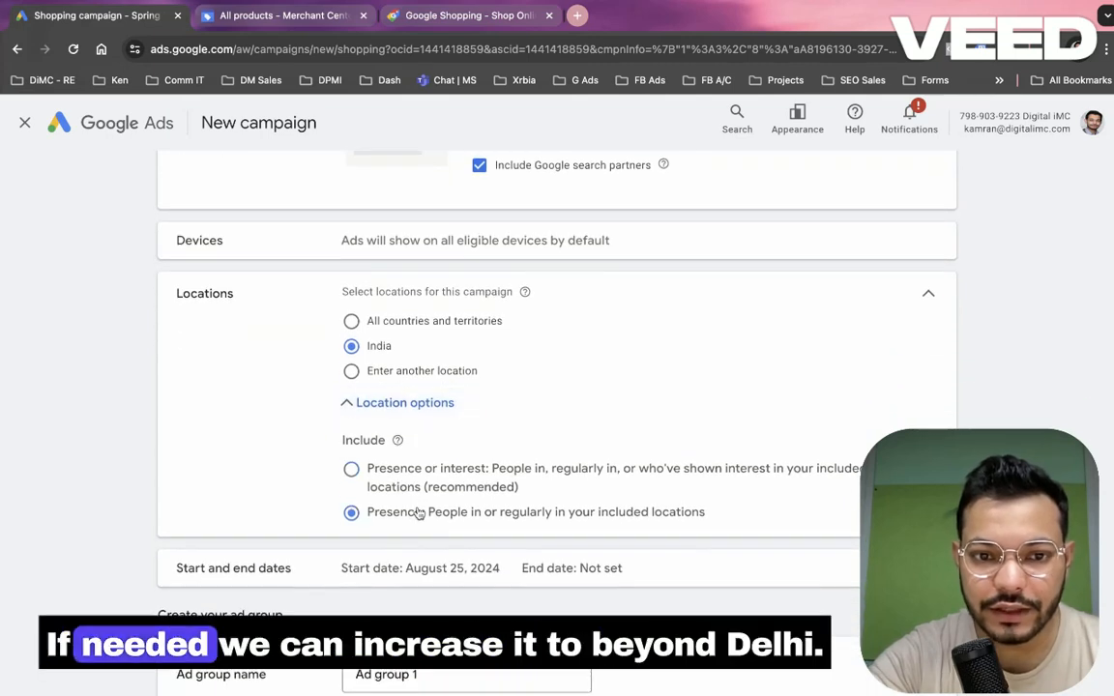
Switch from targeting all of India to specific locations and include Delhi (union territory) and Noida, Uttar Pradesh.
scroll(418, 513, "down", 1)
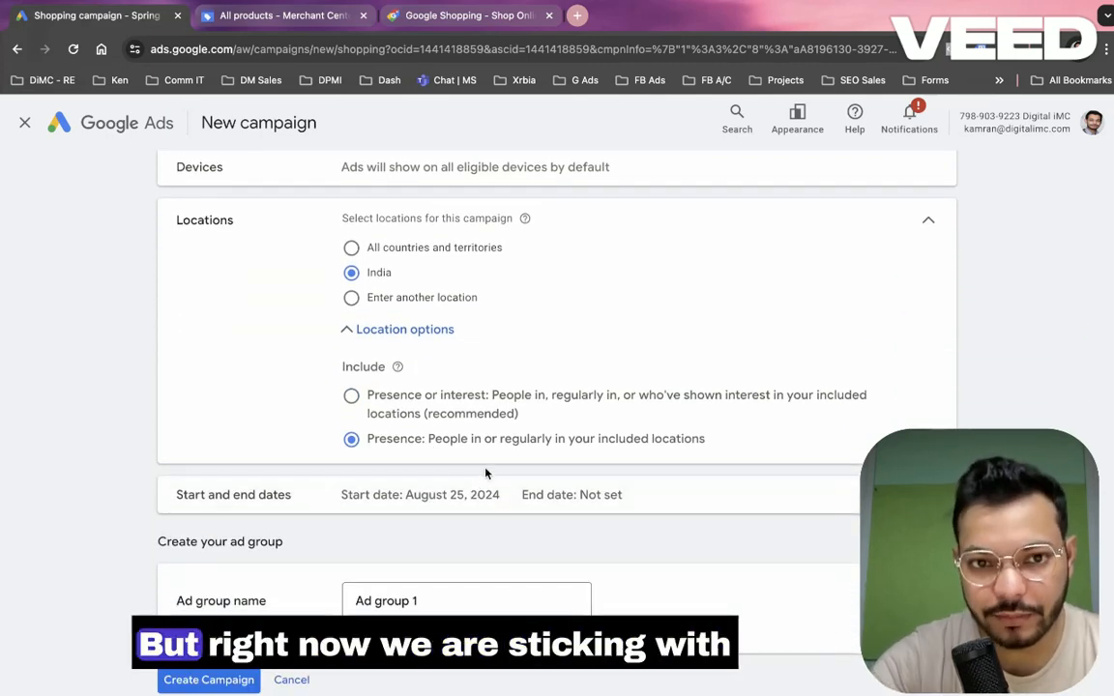
left_click(431, 302)
left_click(431, 345)
type("delhi")
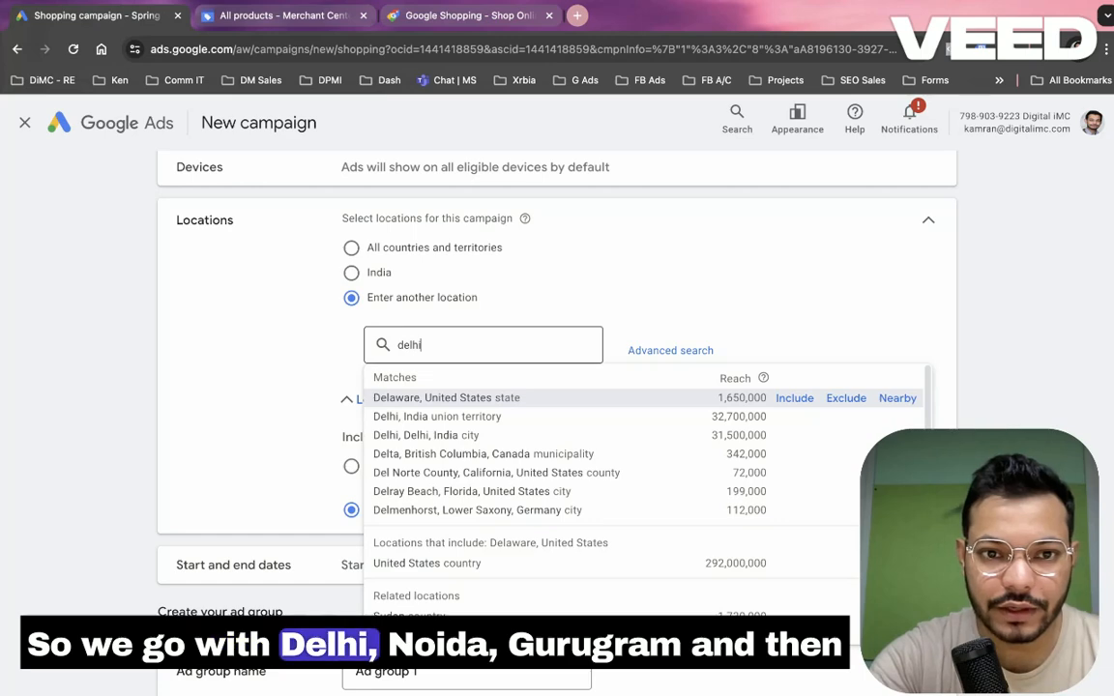
key("Return")
type("noida")
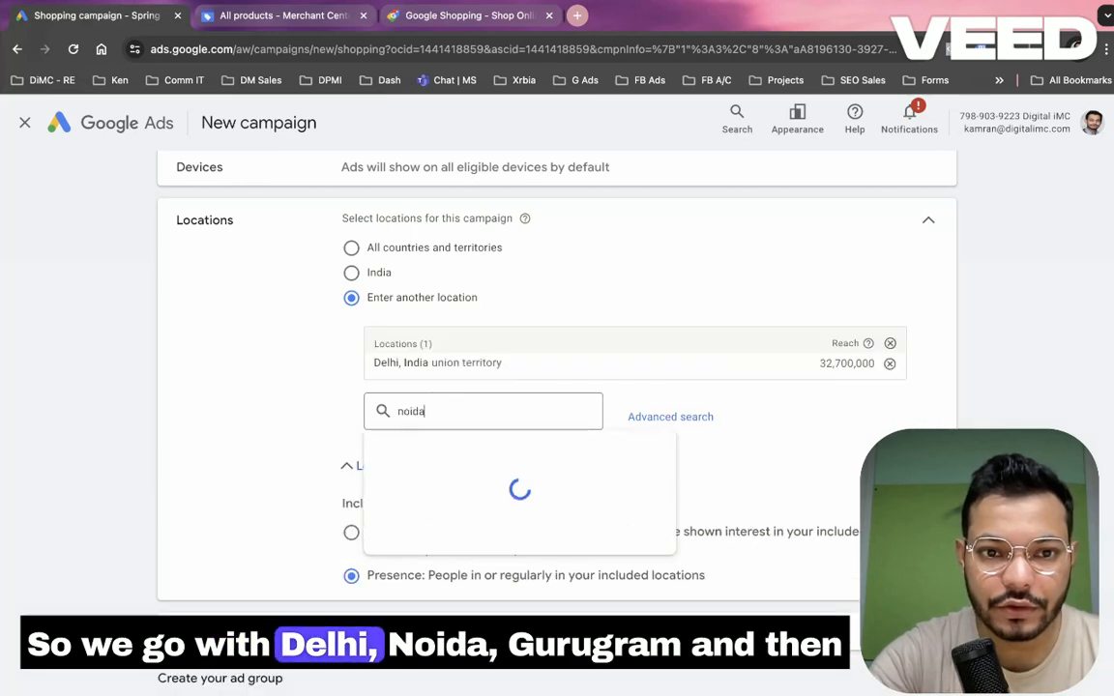
key("Return")
Add Gurugram and Faridabad in Haryana, India, to the campaign's included locations.
type("fug")
key("BackSpace")
key("BackSpace")
key("BackSpace")
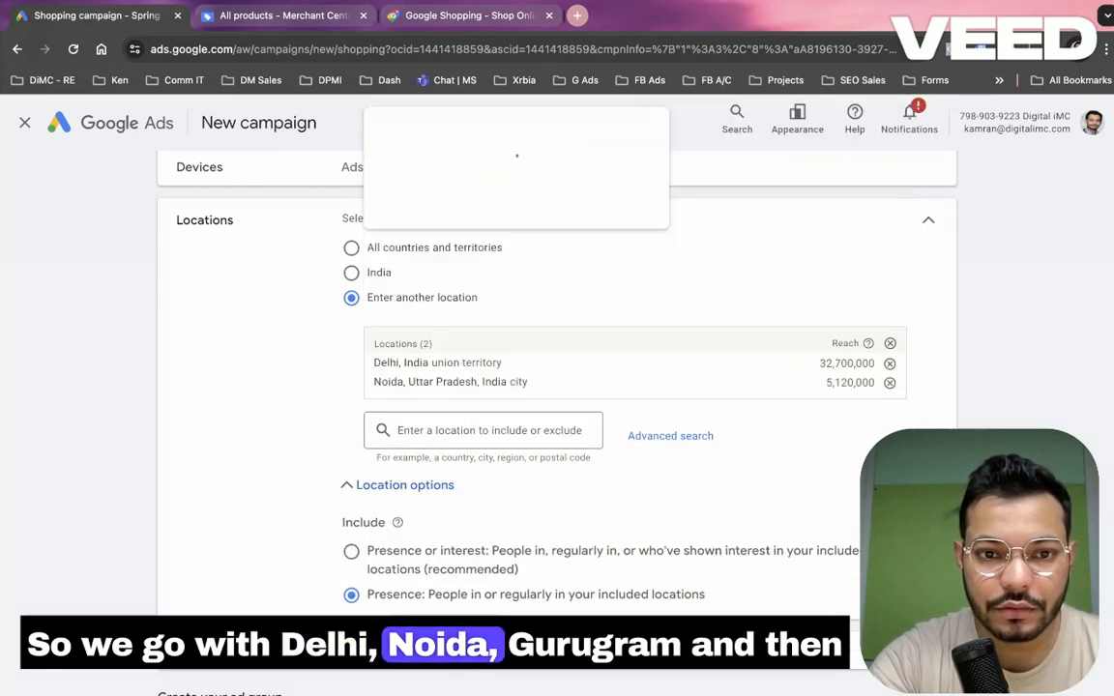
type("guru")
key("Return")
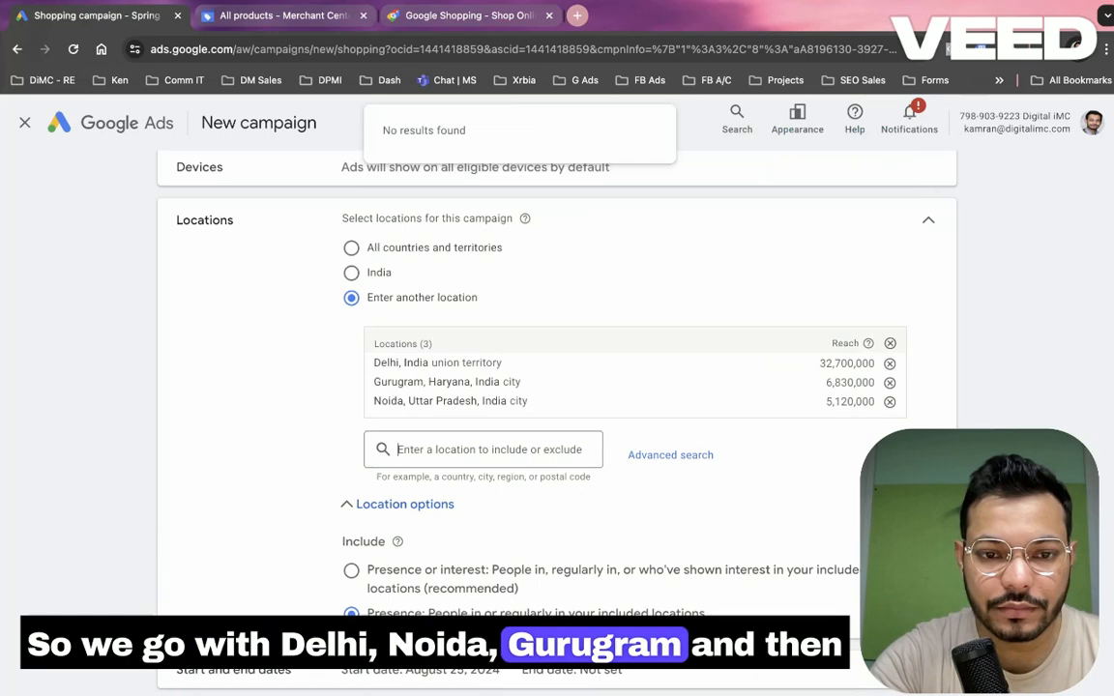
type("far")
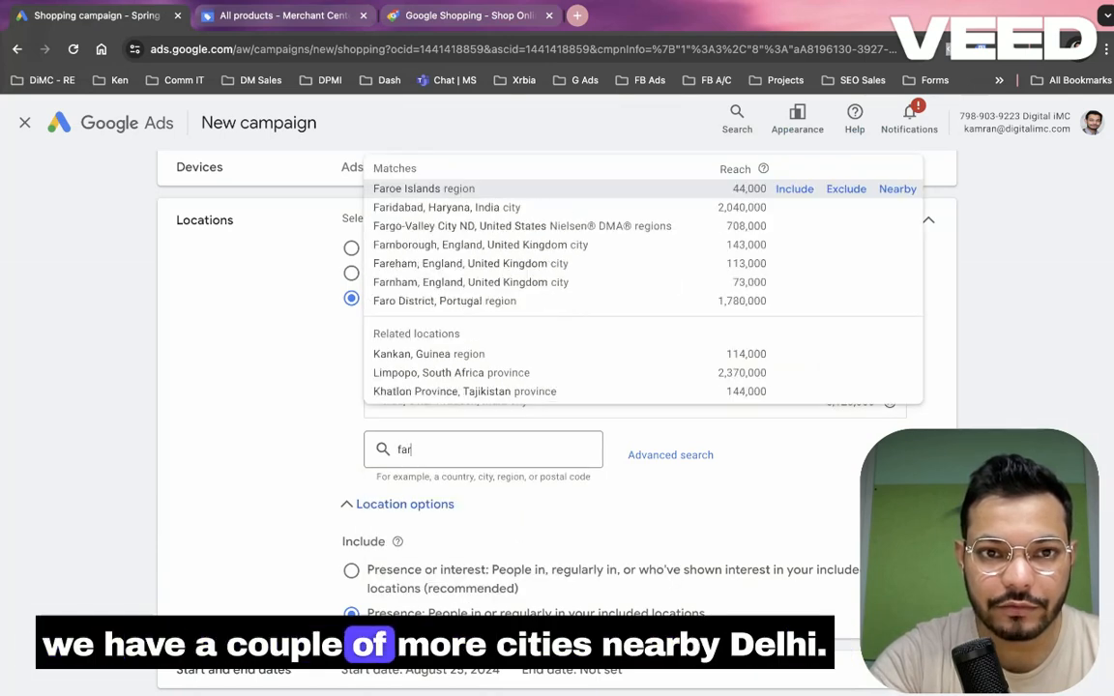
key("Down")
key("Return")
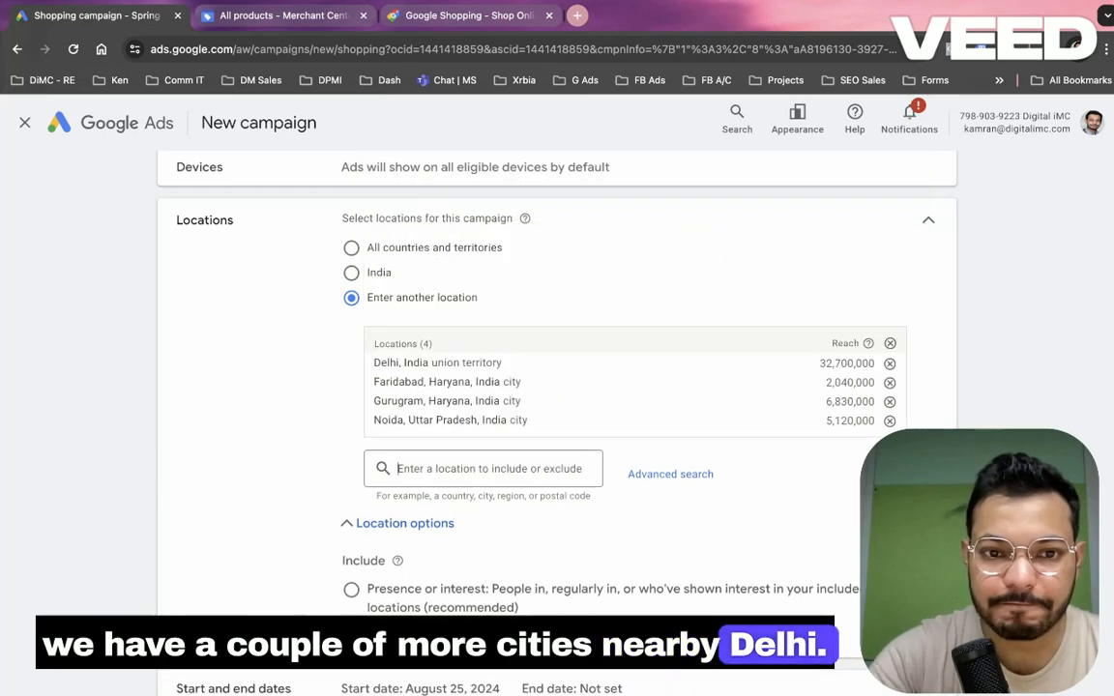
Name the ad group "All Products" and create the campaign.
scroll(427, 350, "down", 2)
scroll(447, 540, "down", 2)
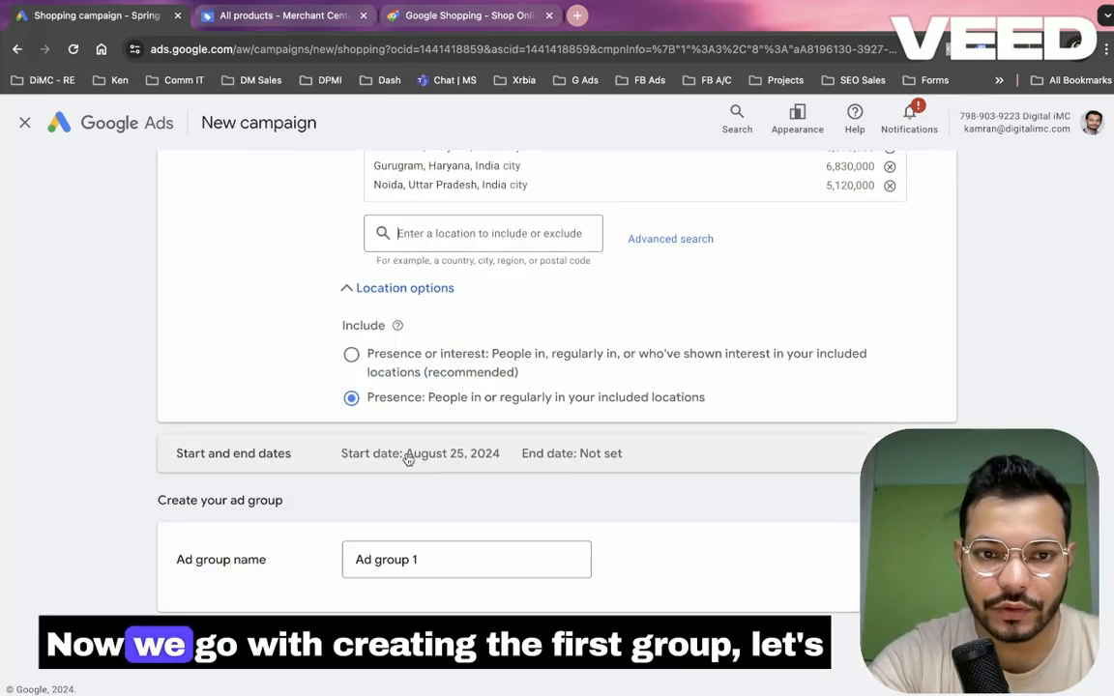
triple_click(421, 565)
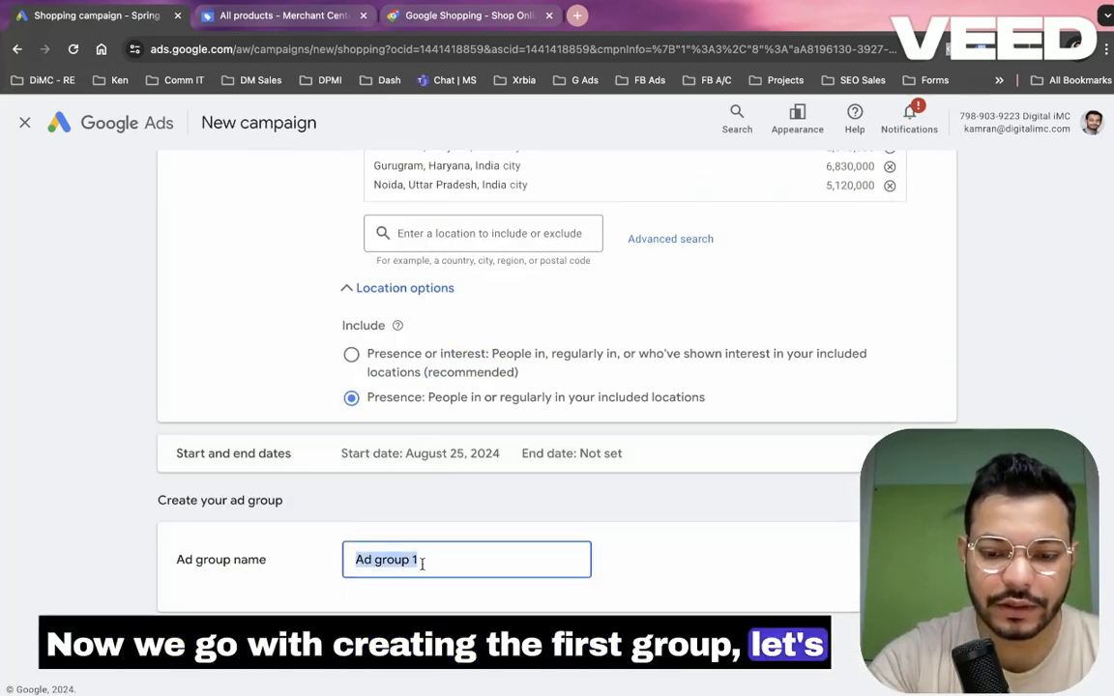
type("All Prof")
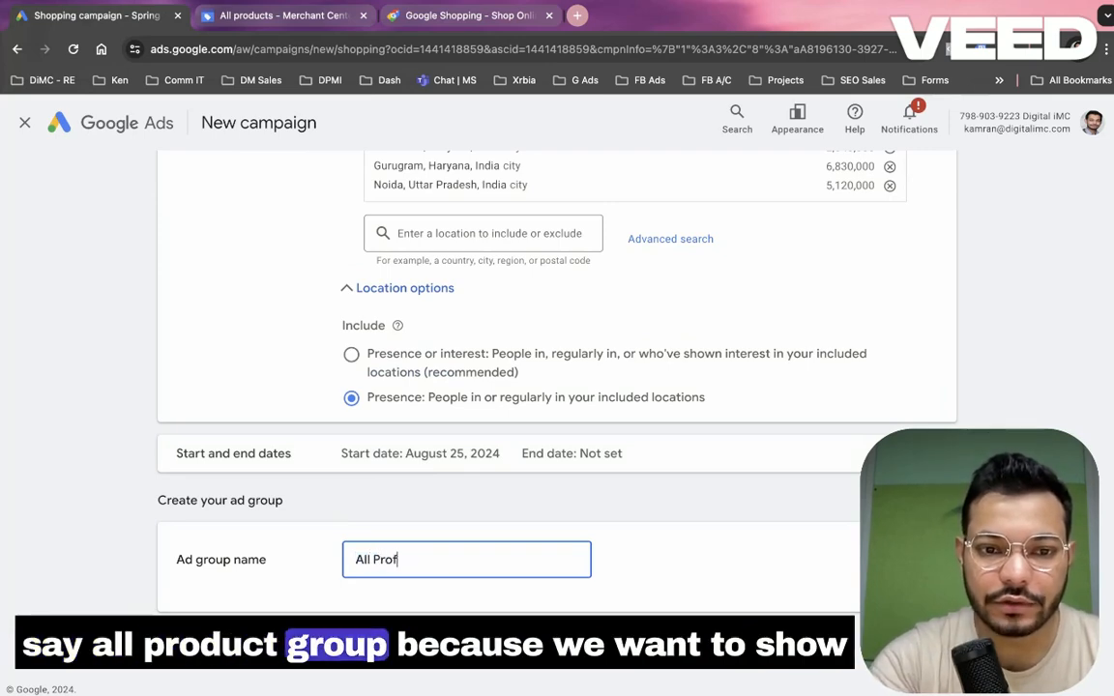
key("BackSpace")
type("oduc")
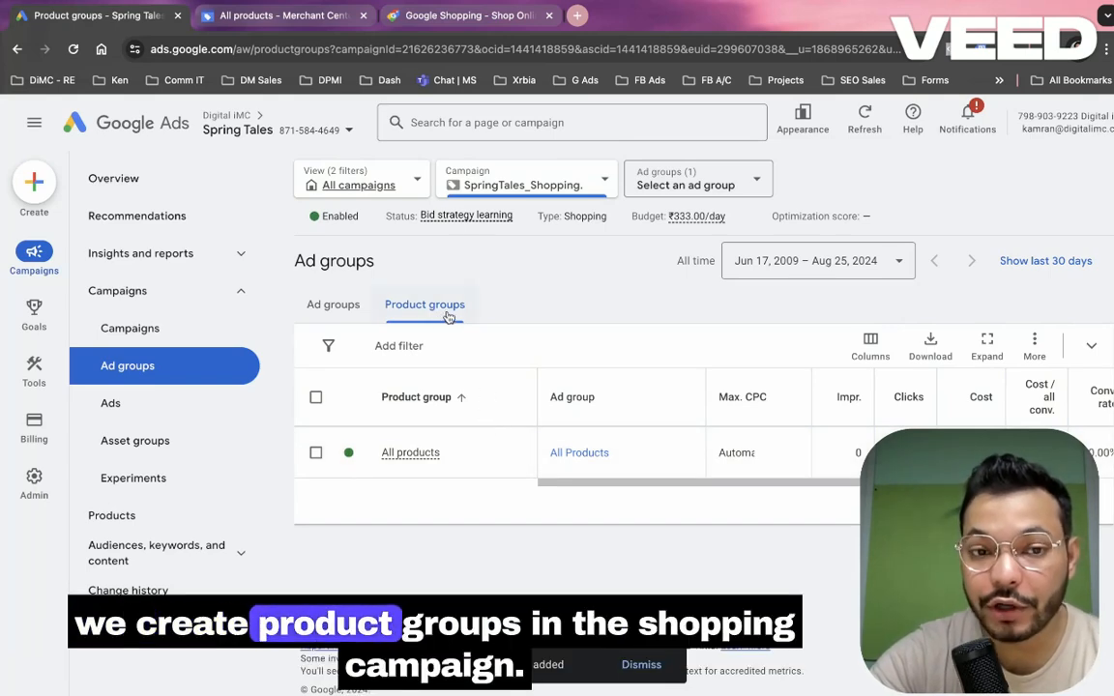
Preview subdividing the All products group by Item ID, look through the listed items, and leave without subdividing.
left_click(340, 311)
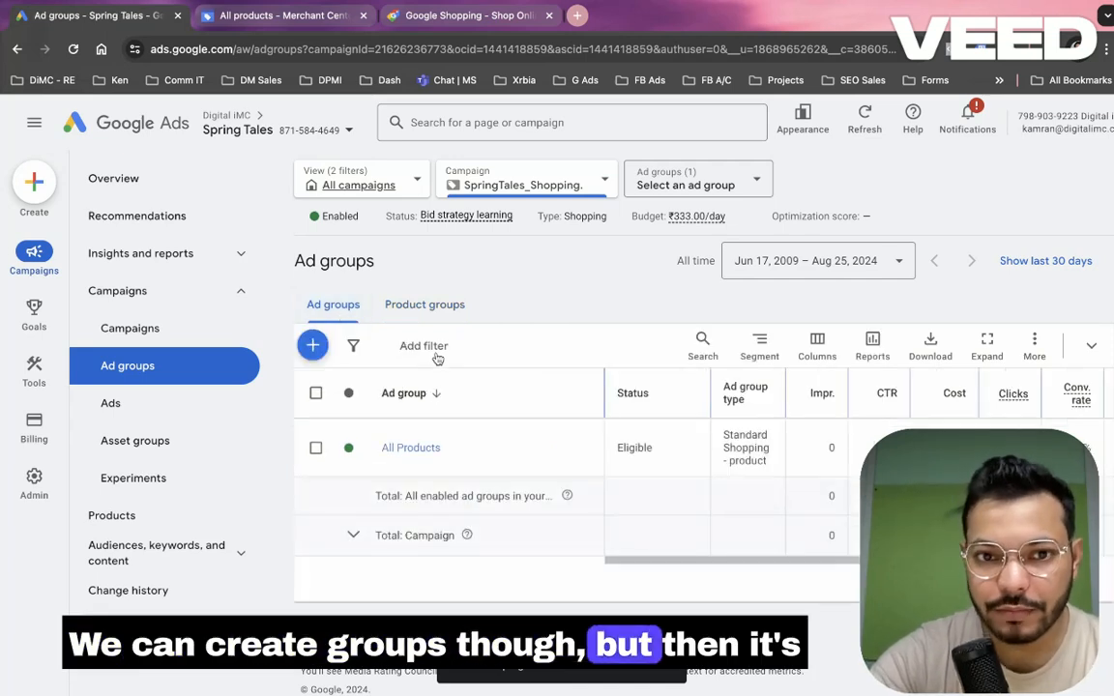
left_click(434, 311)
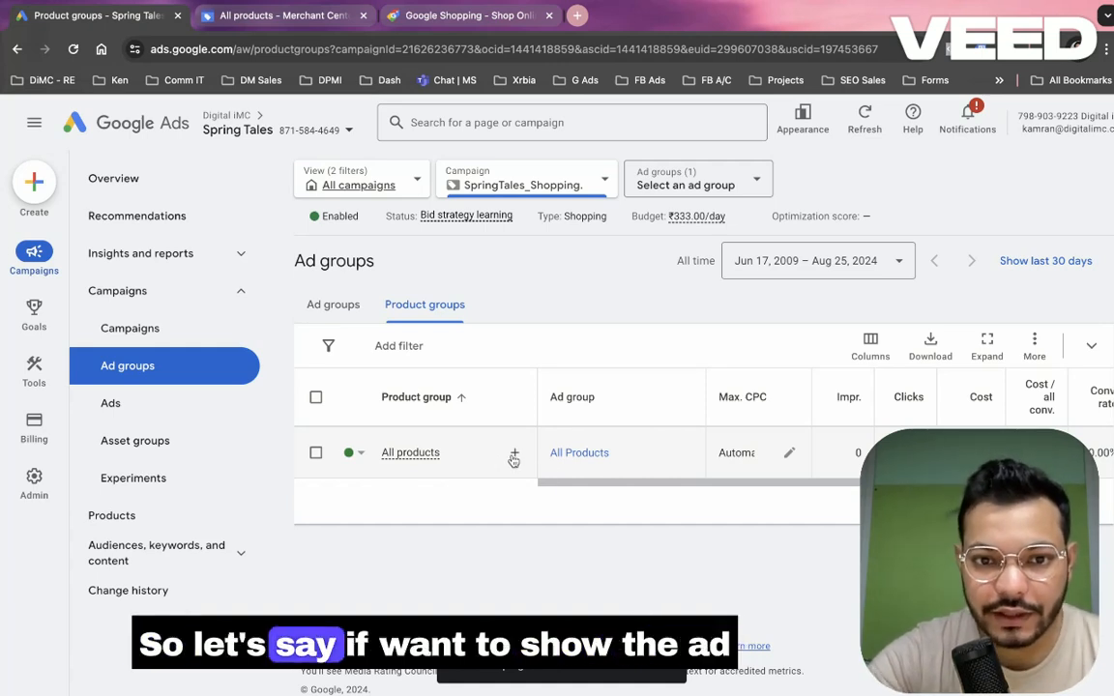
left_click(515, 453)
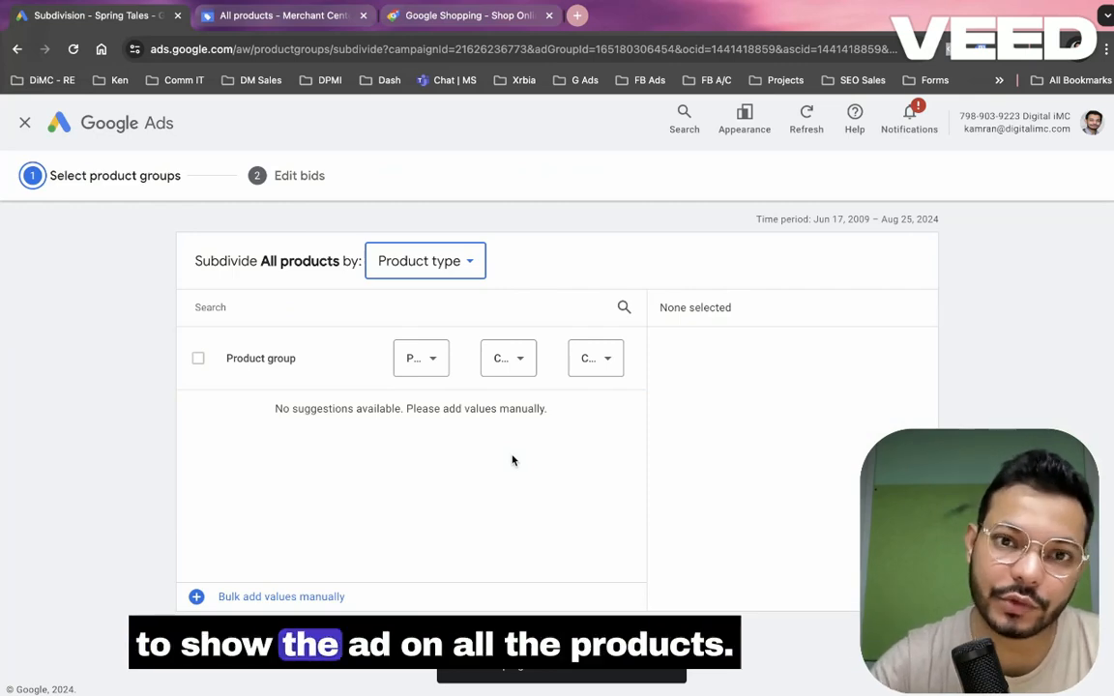
left_click(444, 275)
left_click(426, 351)
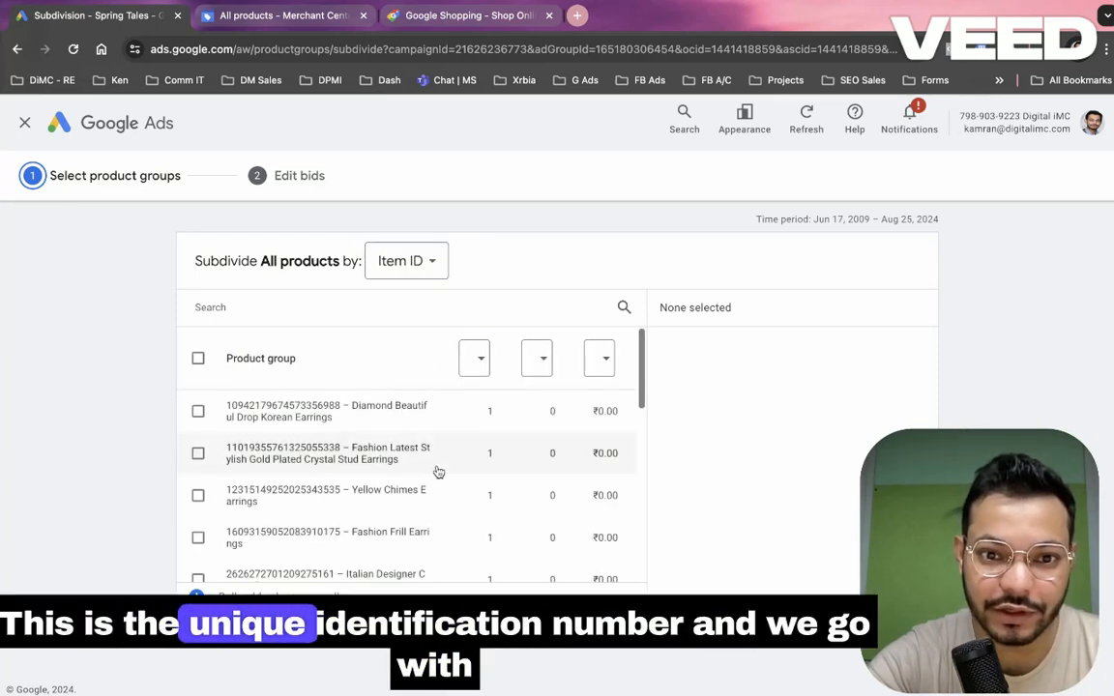
scroll(437, 464, "down", 2)
scroll(439, 472, "down", 5)
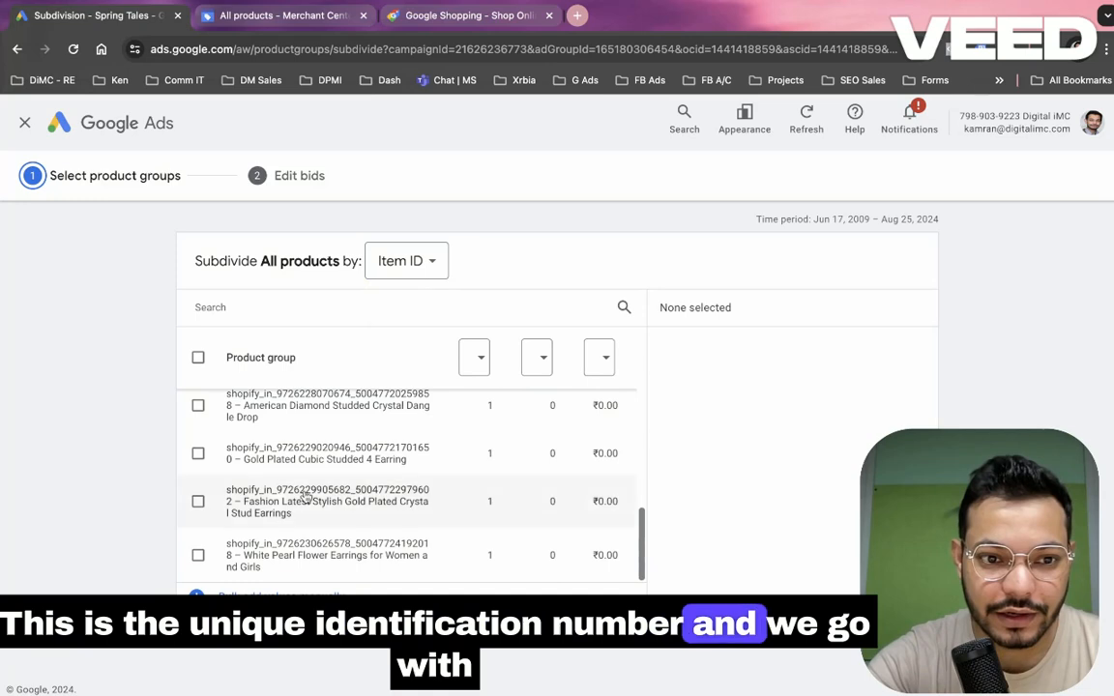
scroll(239, 427, "up", 5)
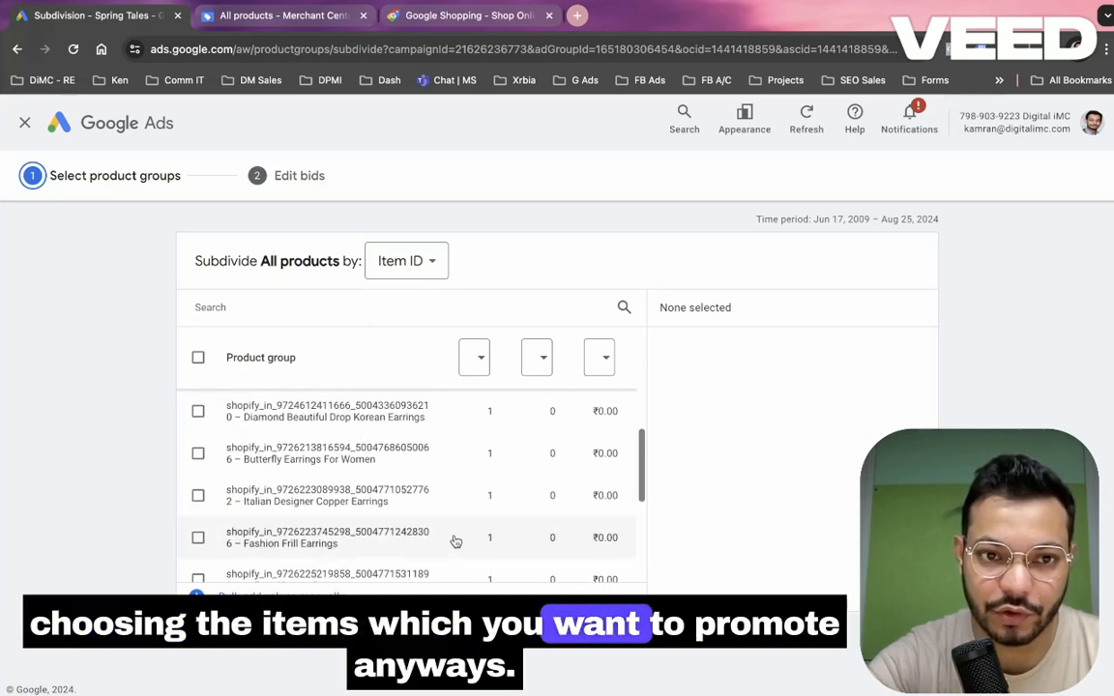
key("Escape")
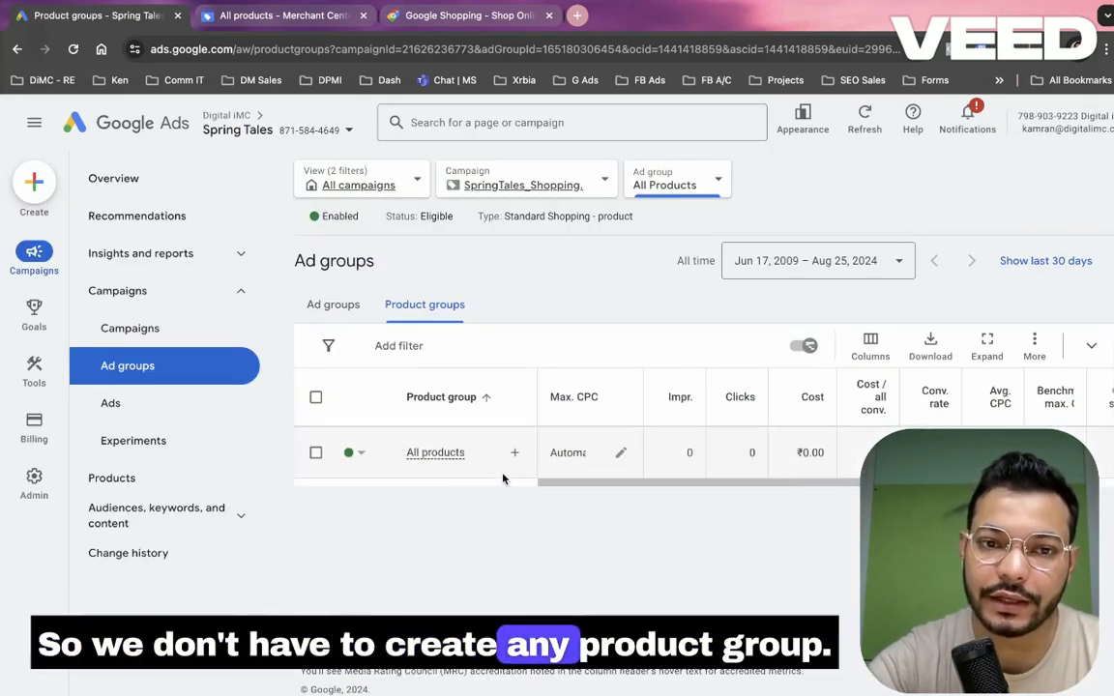
Review the All Products ad group and the campaign list, and open the search keywords page for negative keywords.
left_click(335, 307)
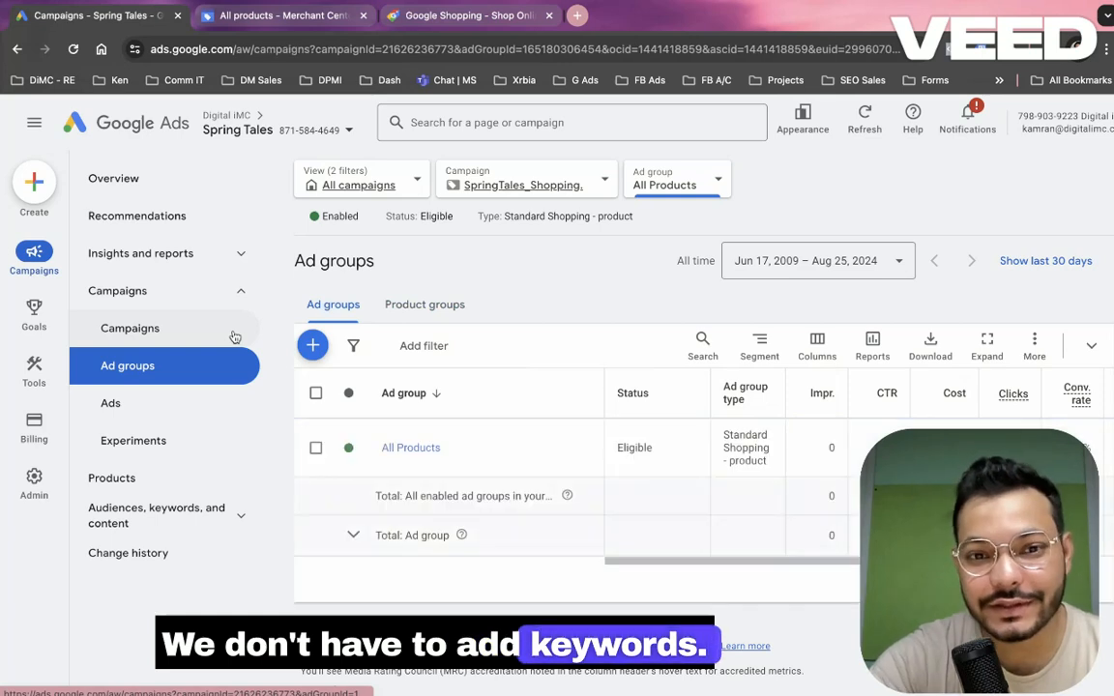
left_click(235, 336)
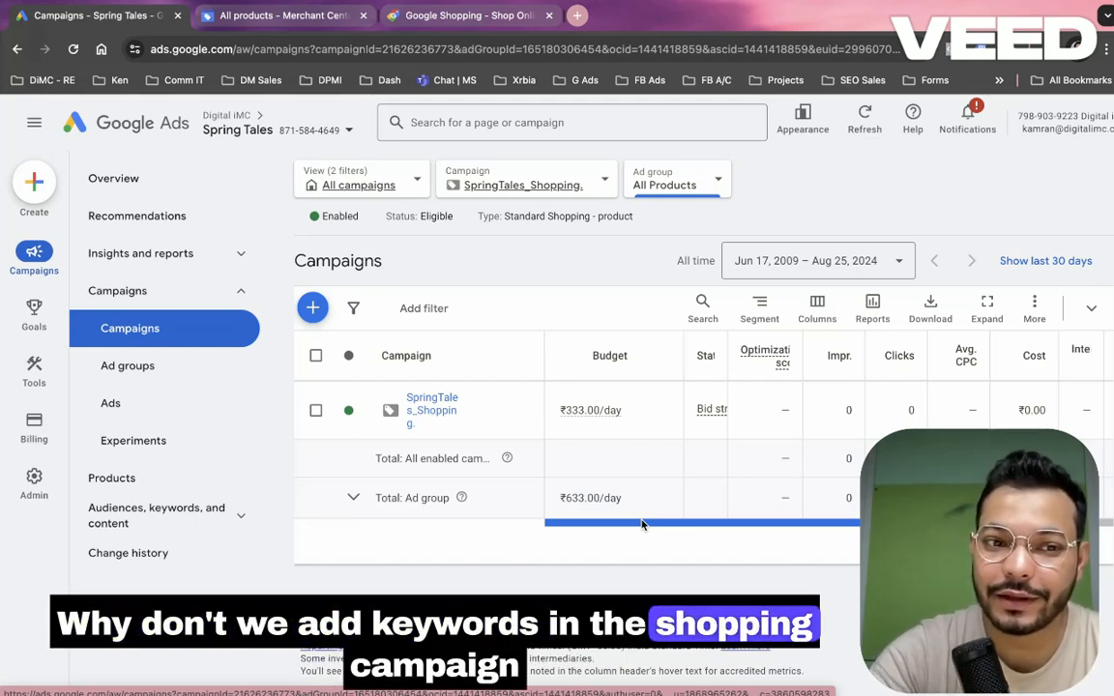
left_click(238, 520)
left_click(178, 567)
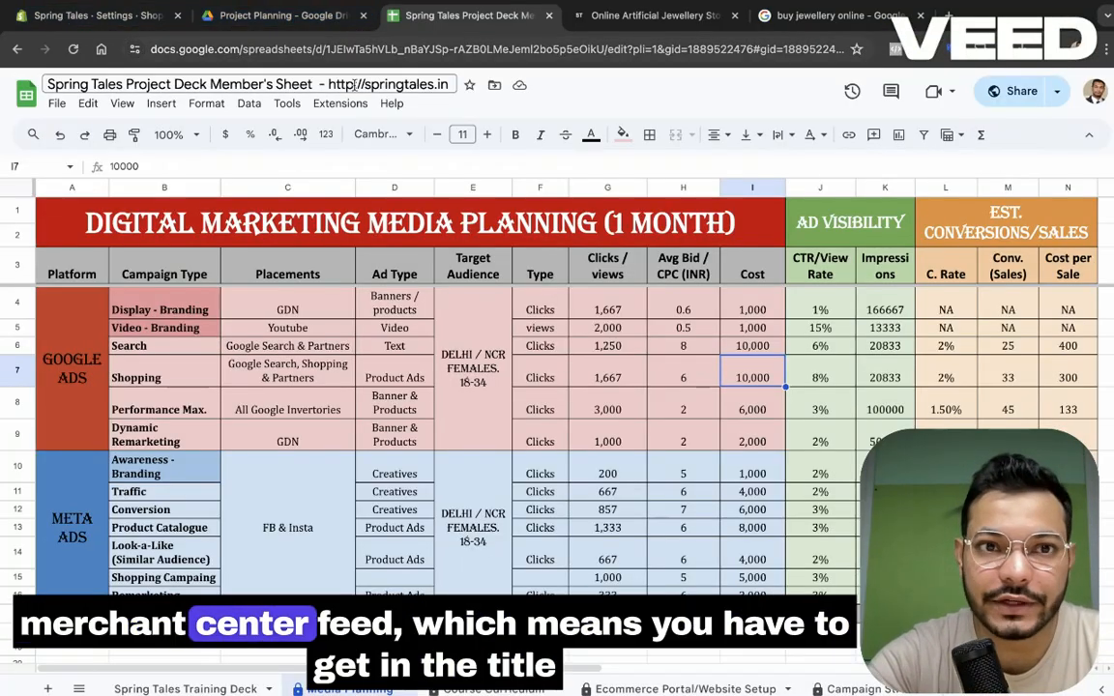
Switch to Google Drive and open the Products Merchant Center Feed spreadsheet from the Spring Tales project folder to examine product titles and descriptions.
left_click(211, 19)
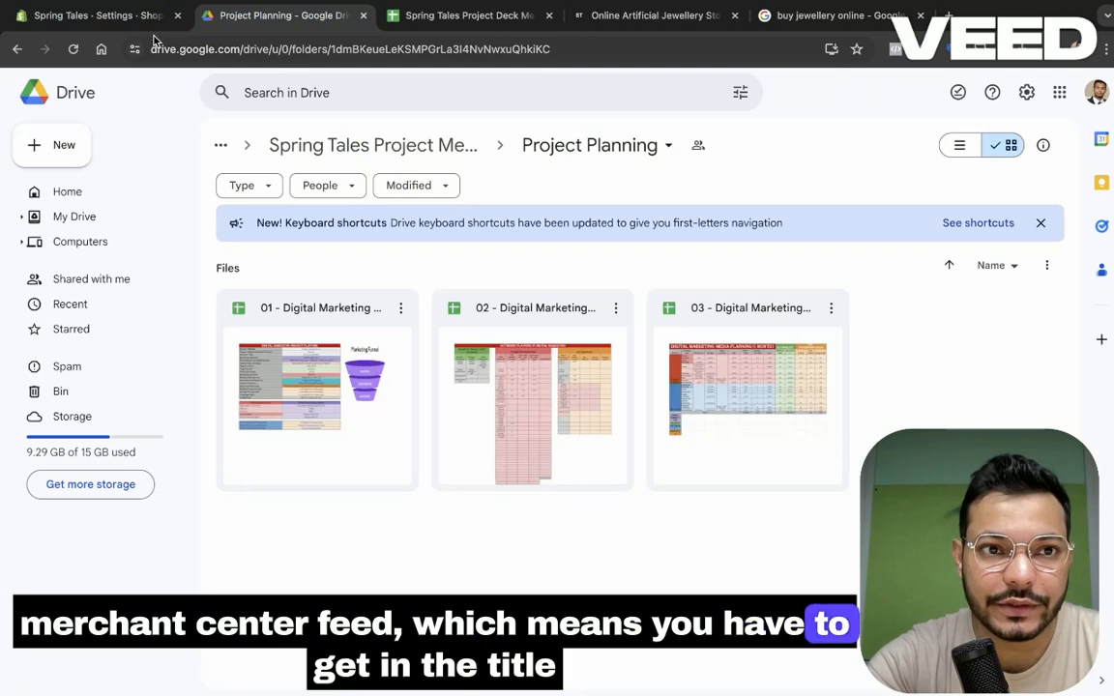
left_click(314, 146)
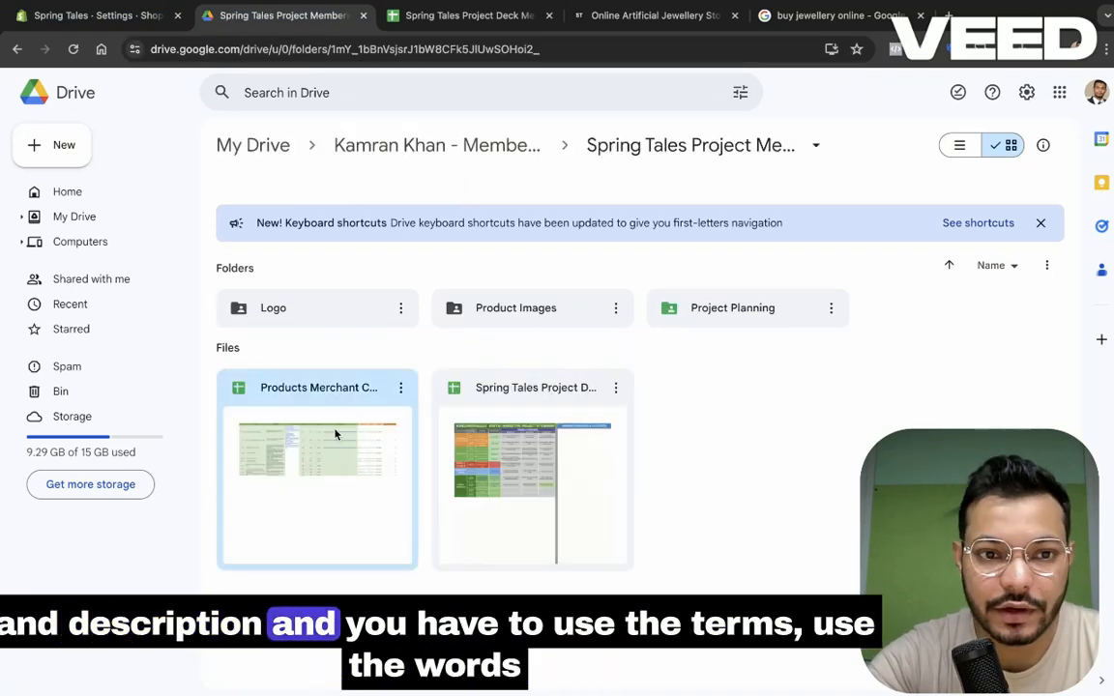
double_click(336, 435)
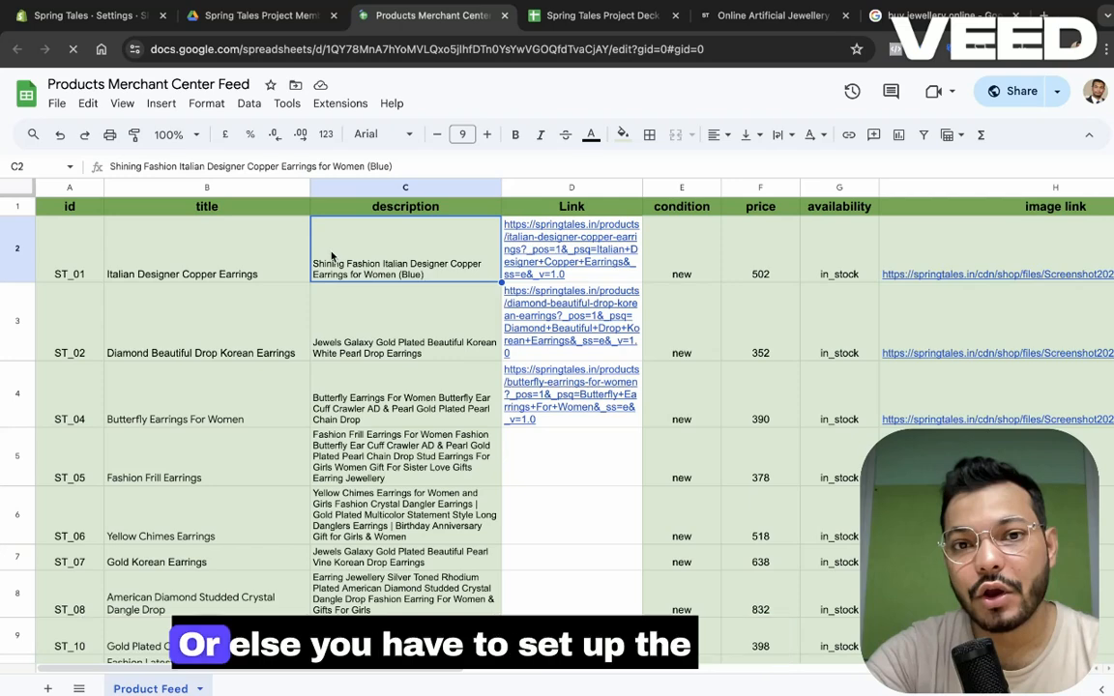
scroll(406, 386, "right", 10)
left_click(485, 258)
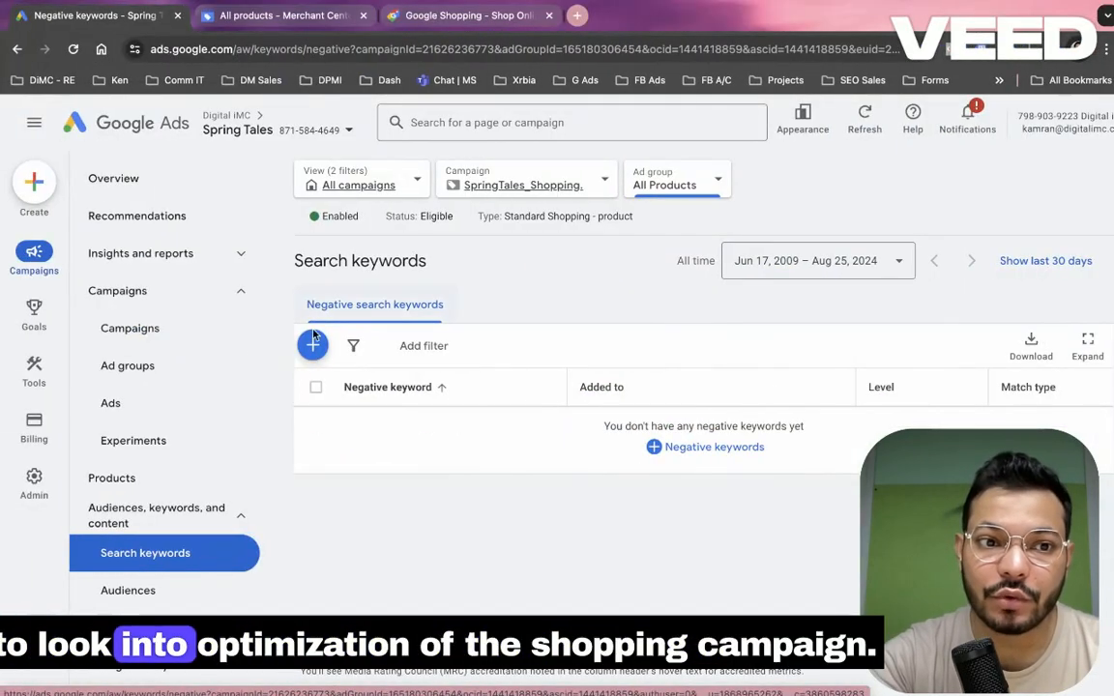
Show the campaigns list in Google Ads to review the SpringTales_Shopping campaign.
left_click(204, 345)
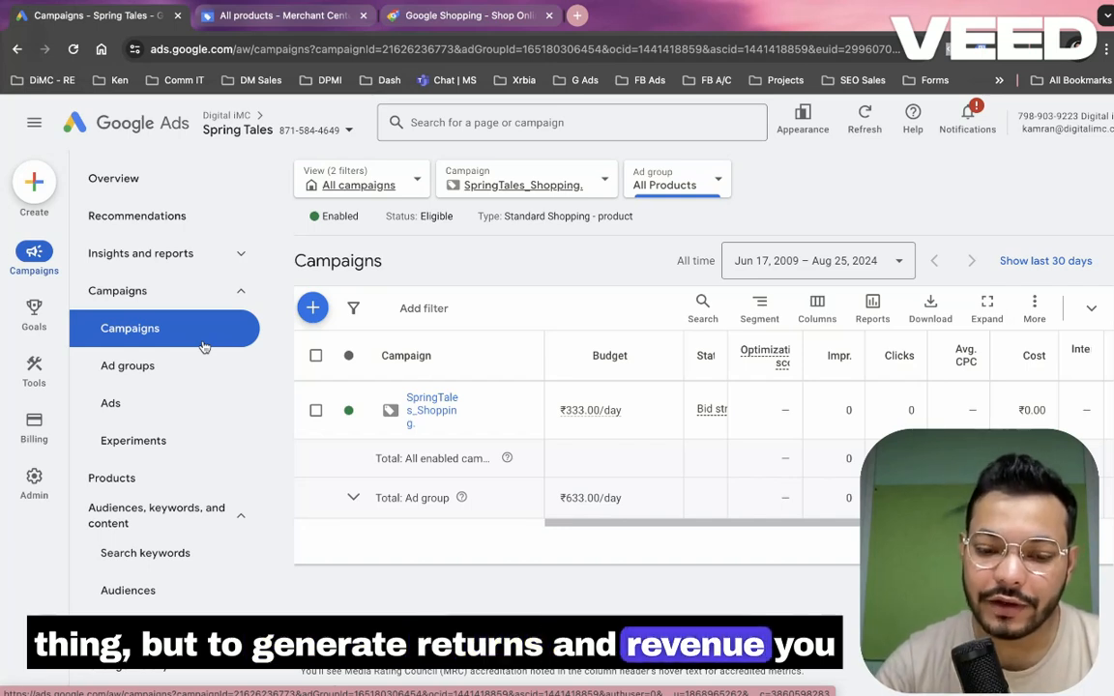
scroll(204, 346, "down", 1)
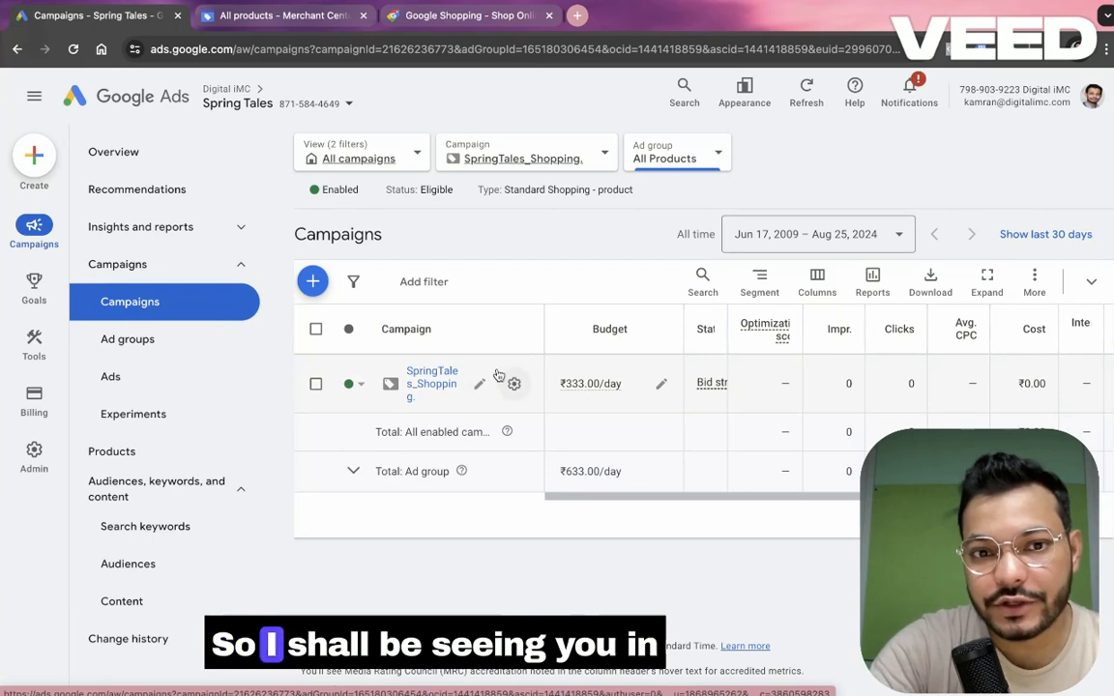
mouse_move(847, 8)
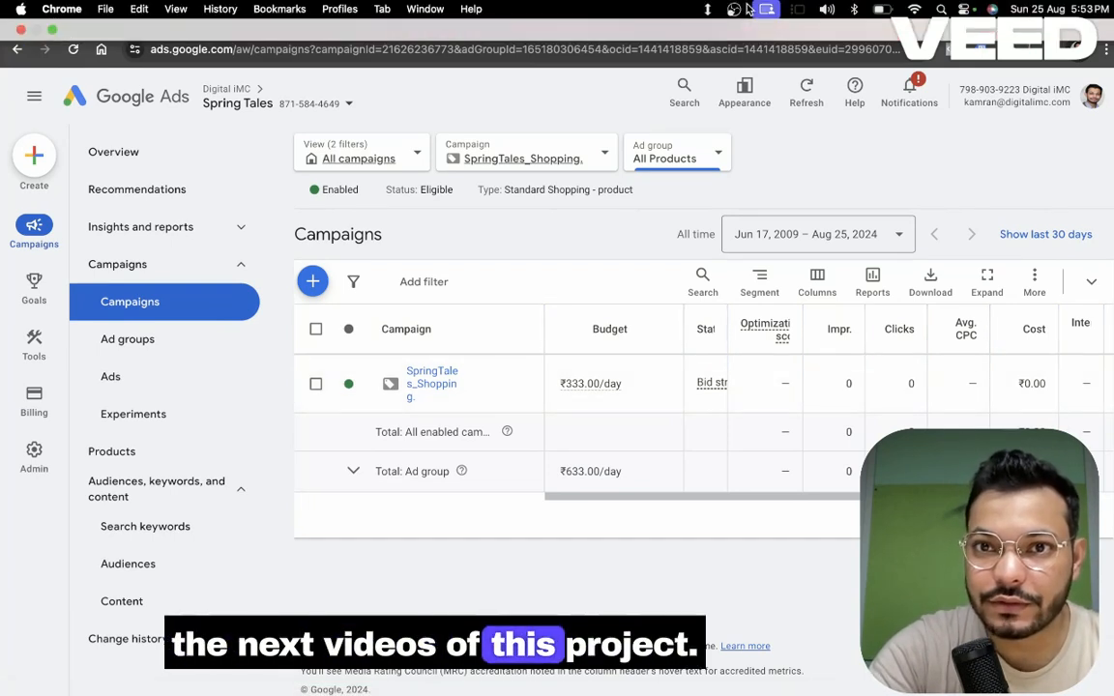